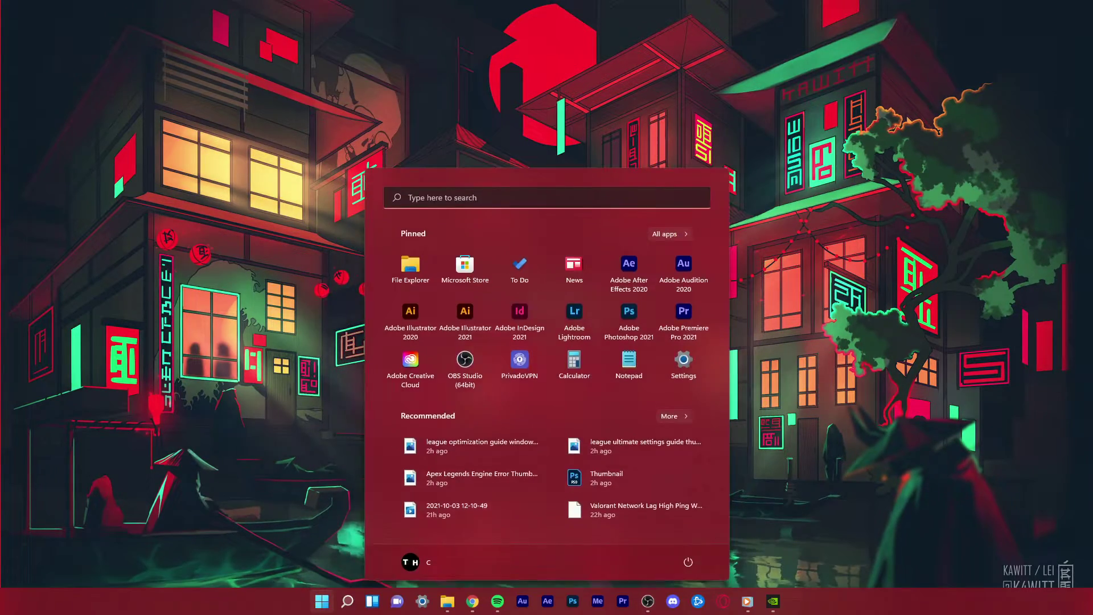
Open Task Manager from the 'task m' search and sort processes by CPU, then by memory
text(task m)
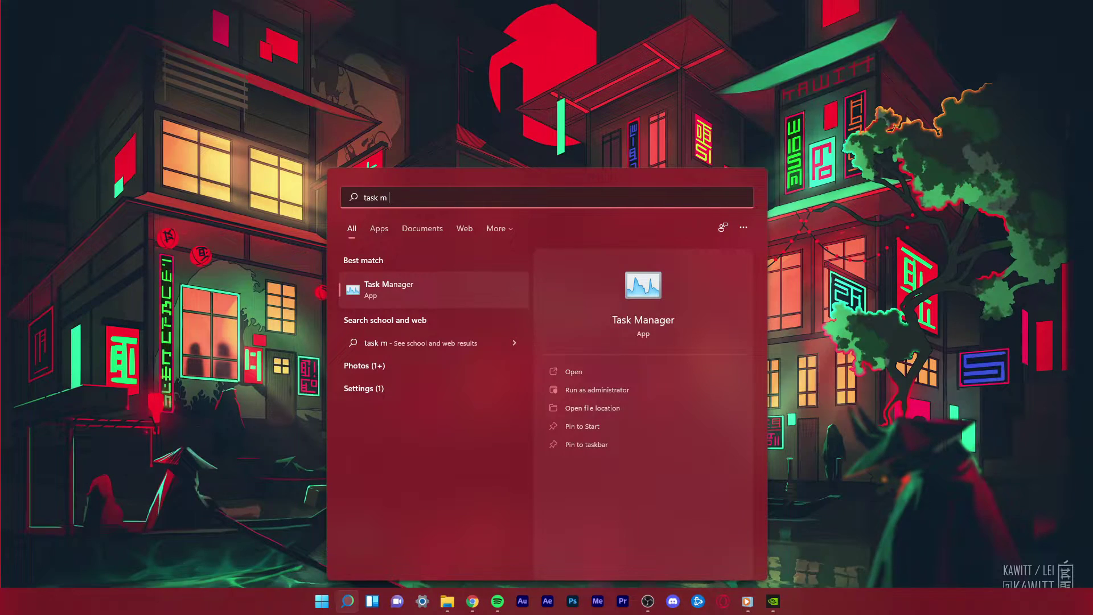
key(Return)
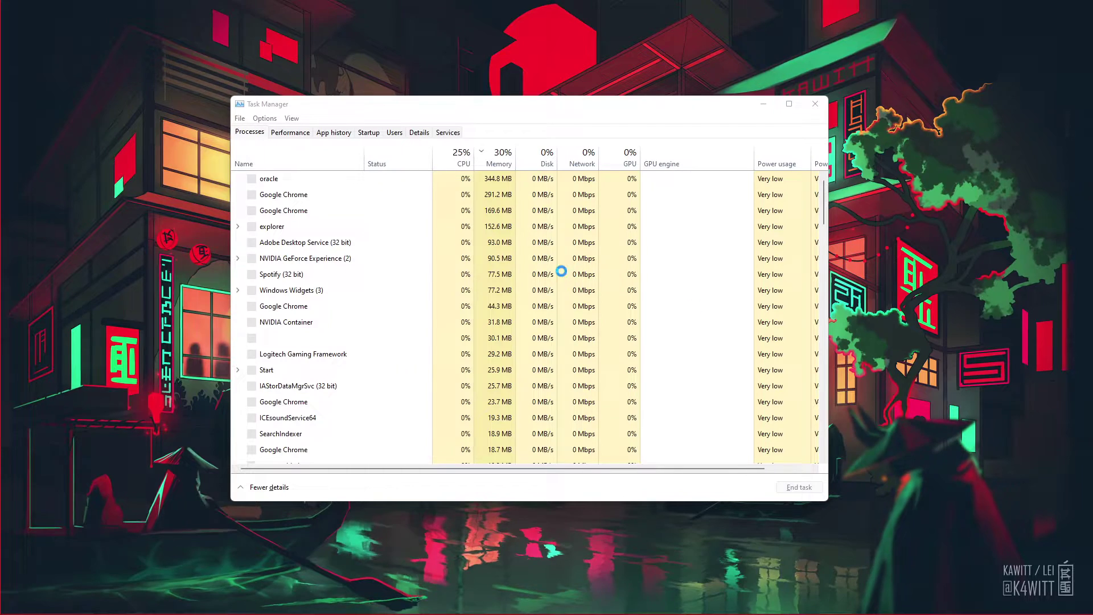
click(450, 164)
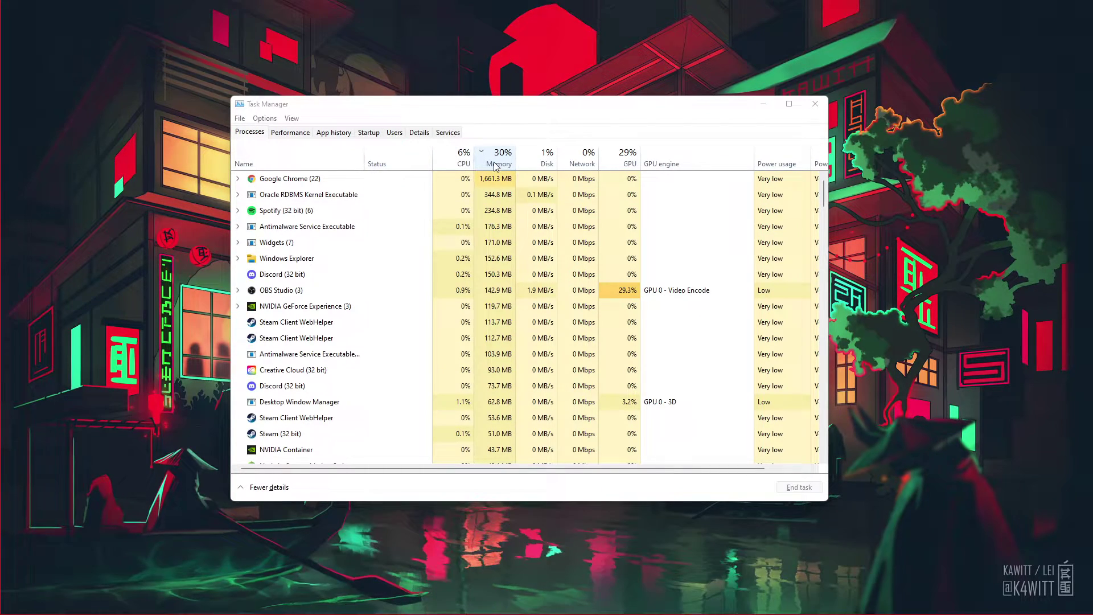
click(450, 164)
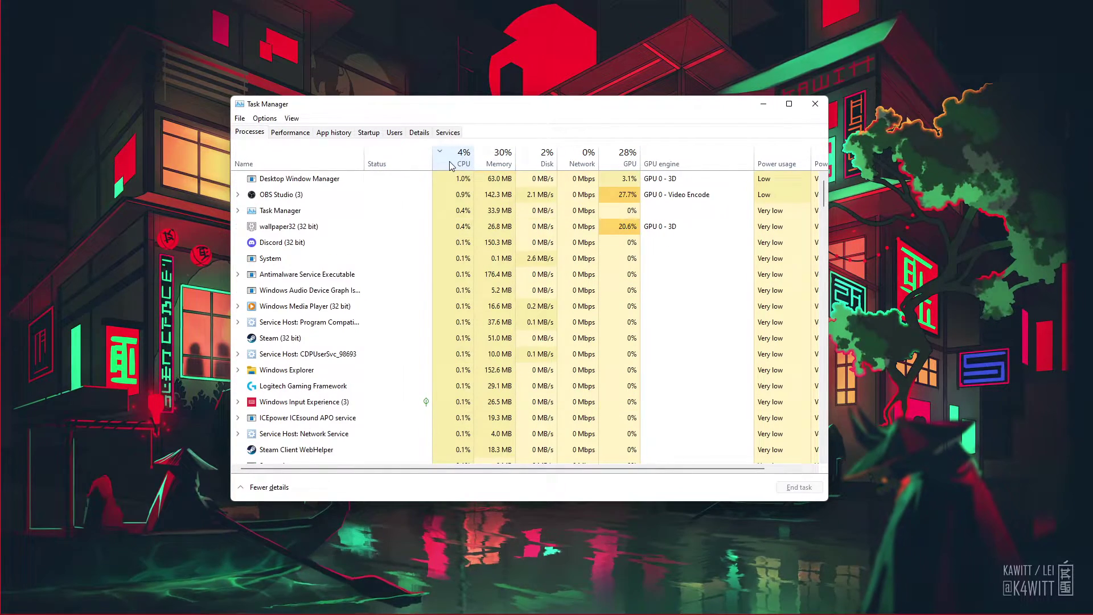
click(499, 164)
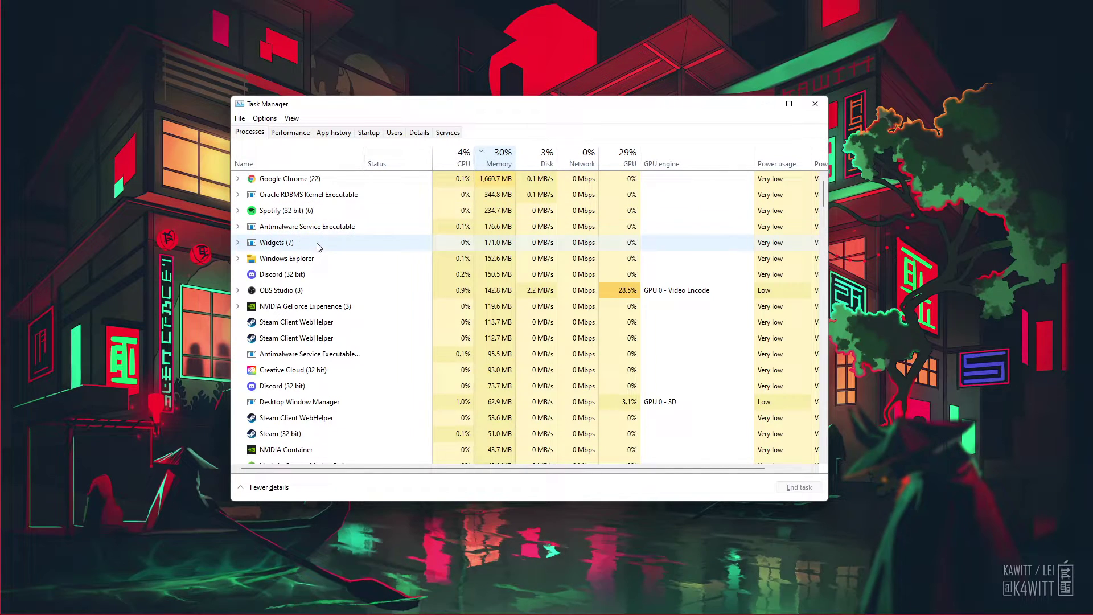
Inspect the Discord, Creative Cloud and NVIDIA GeForce Experience overlay processes
click(322, 276)
right_click(401, 279)
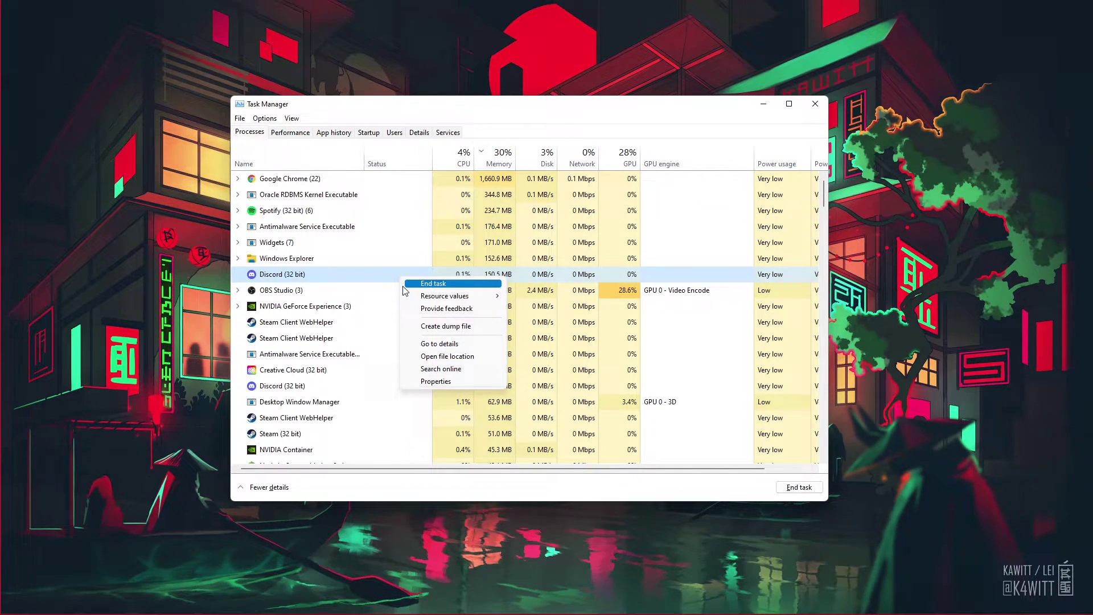
click(404, 286)
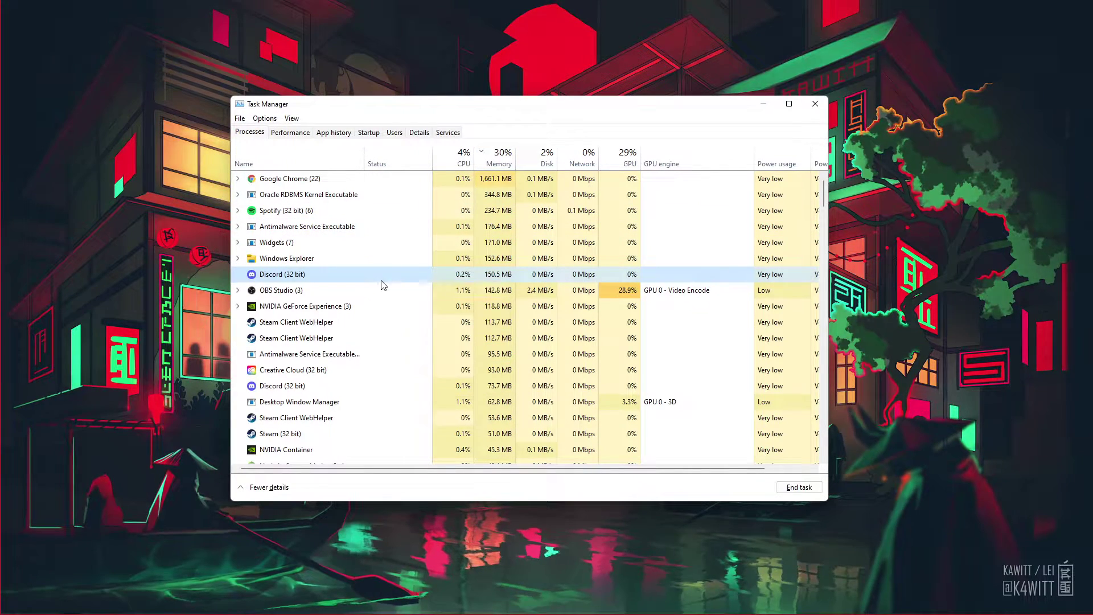
click(391, 309)
right_click(374, 372)
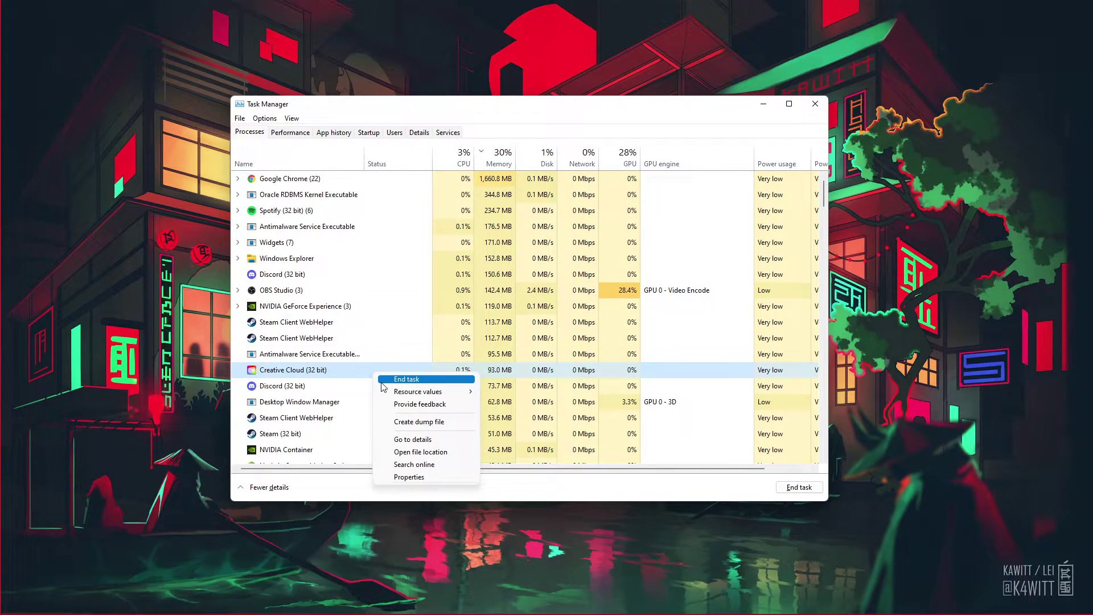
right_click(387, 309)
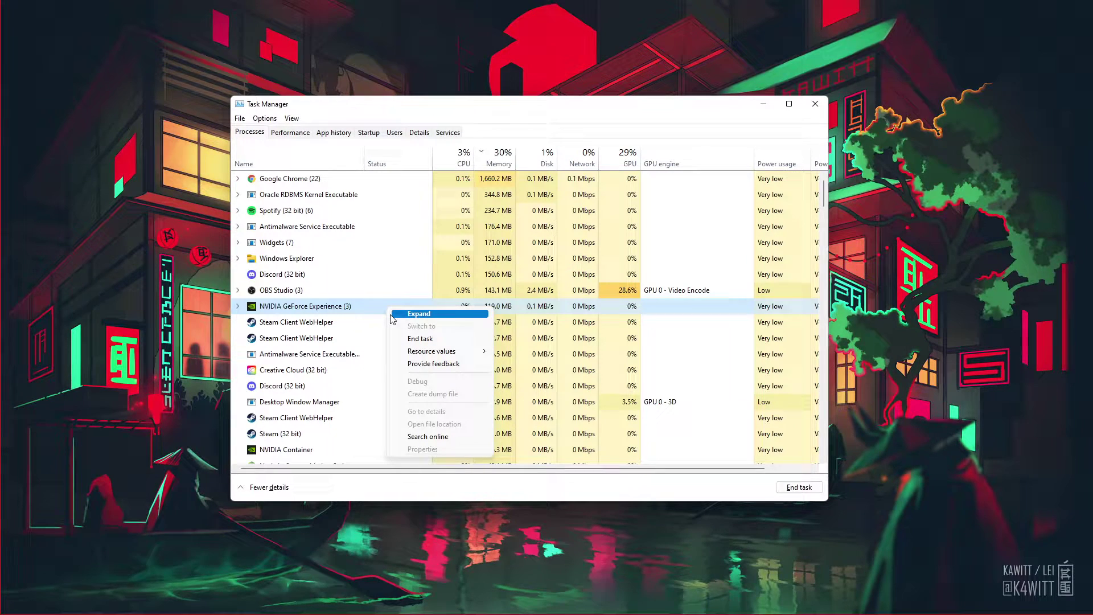
click(384, 315)
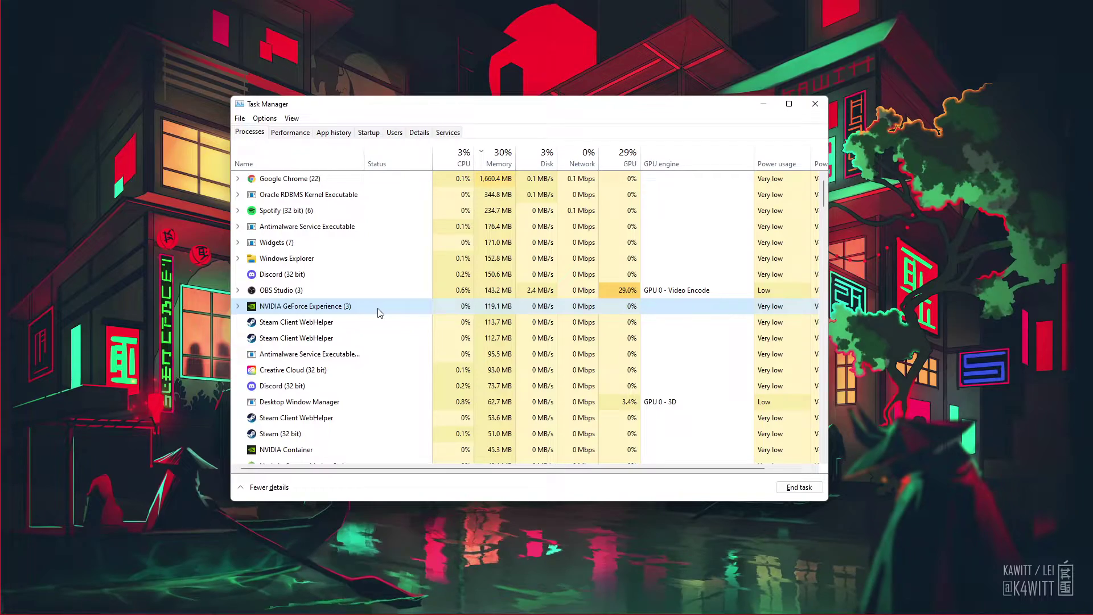
scroll(380, 312, down, 3)
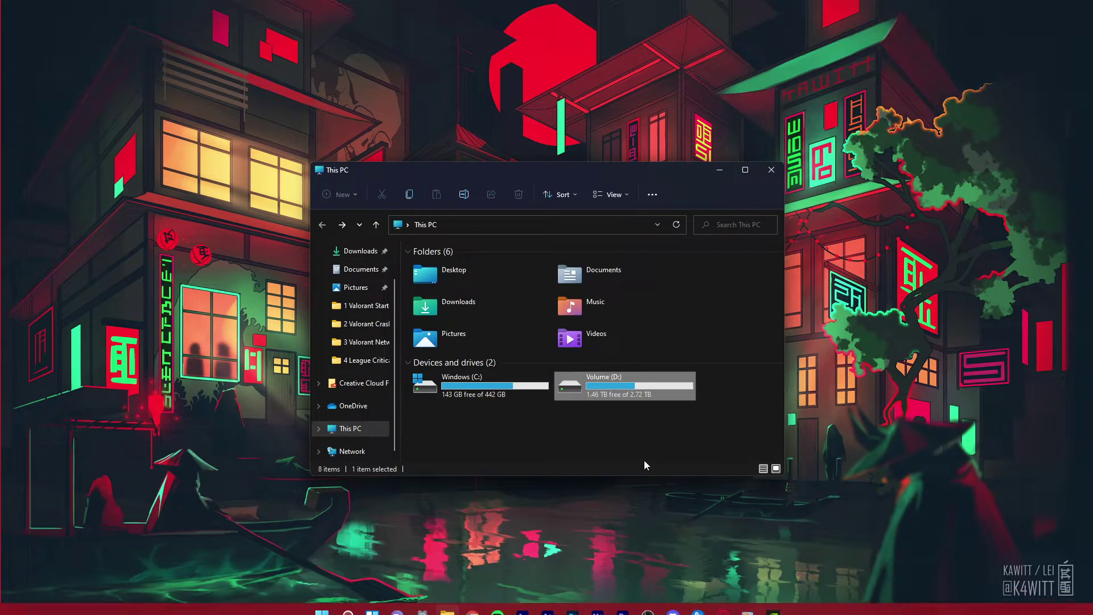
Navigate to D:\Program Files\Riot Games\VALORANT\League of Legends in File Explorer
mouse_move(647, 392)
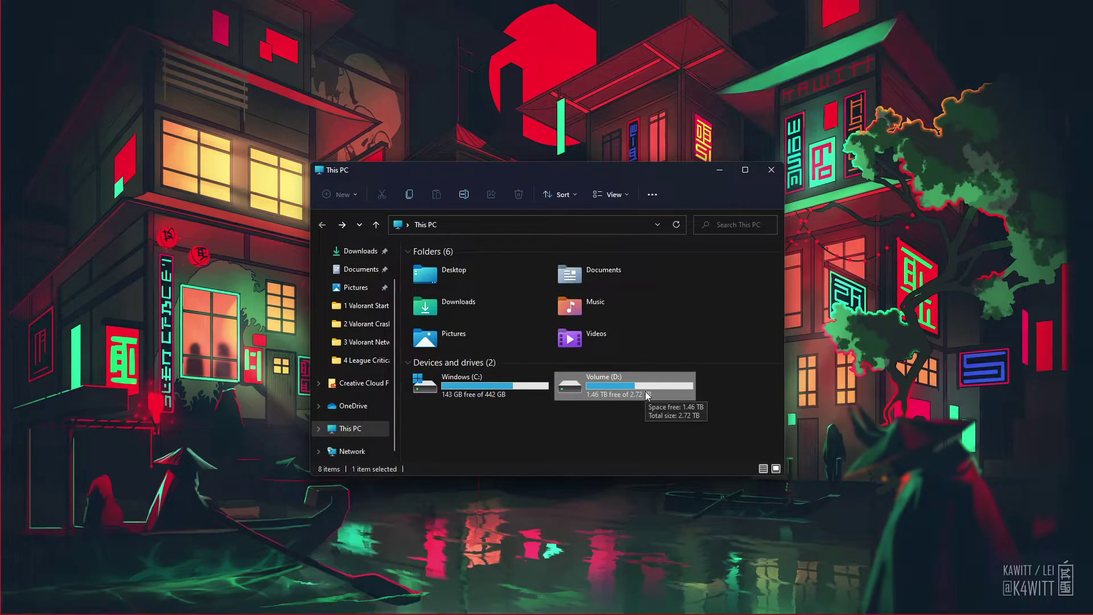
double_click(647, 394)
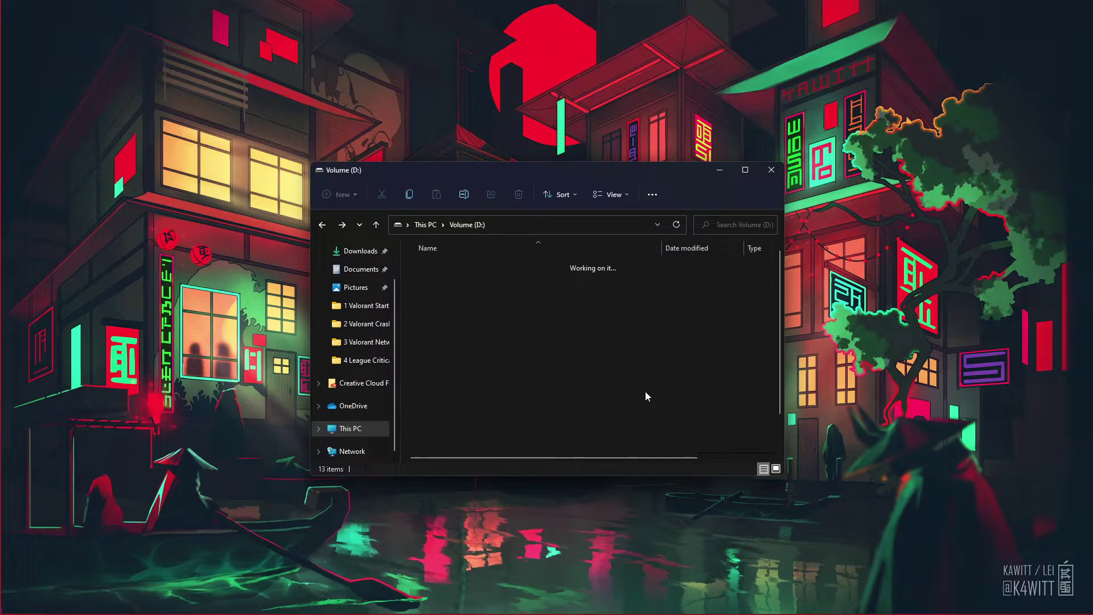
key(Return)
text(riot)
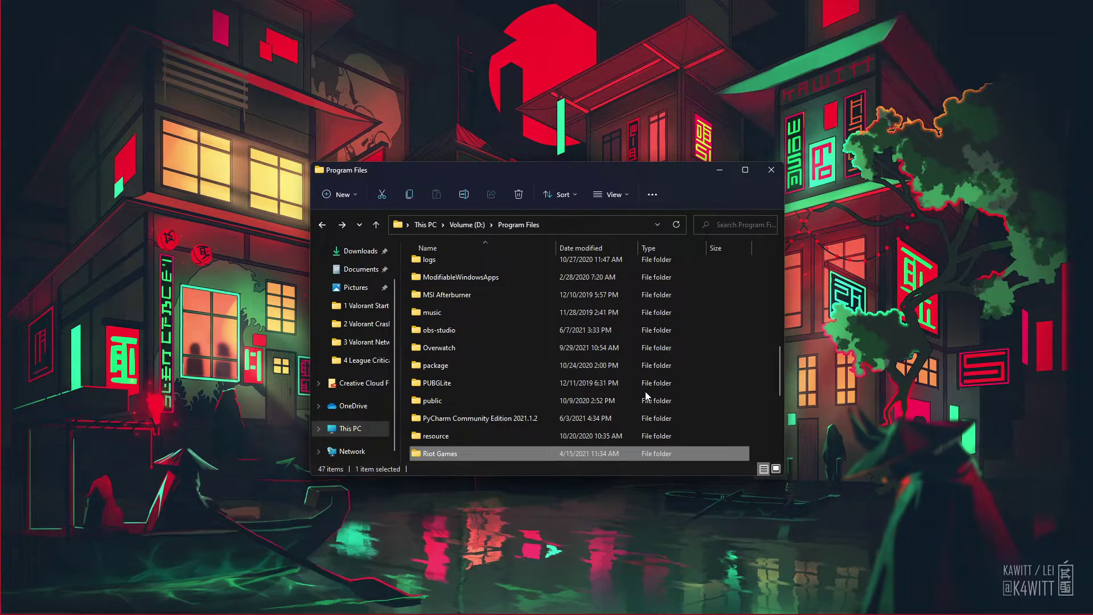
key(Return)
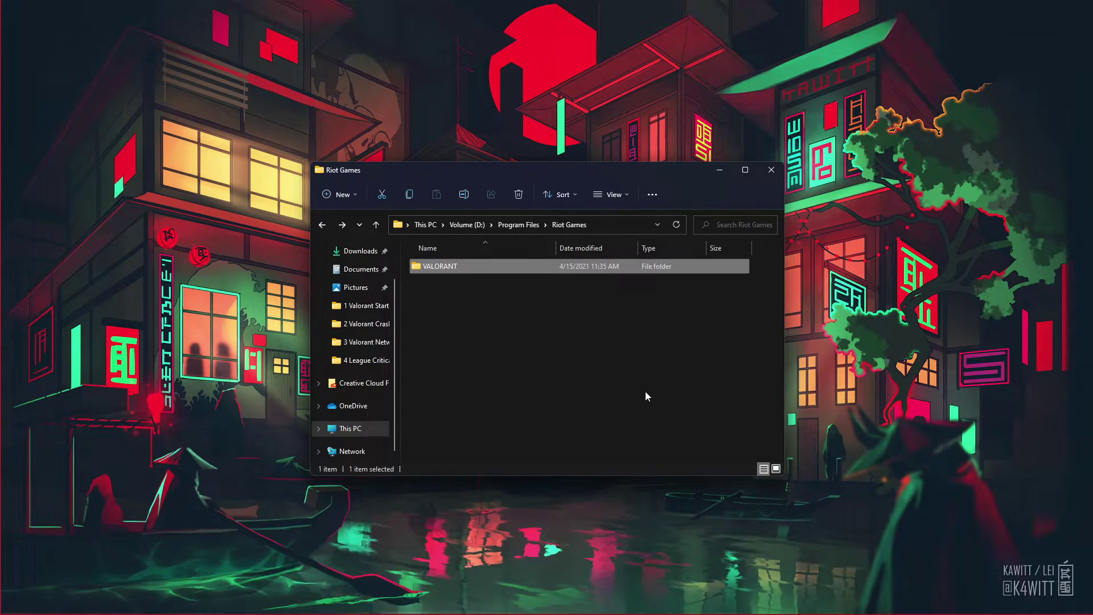
key(Return)
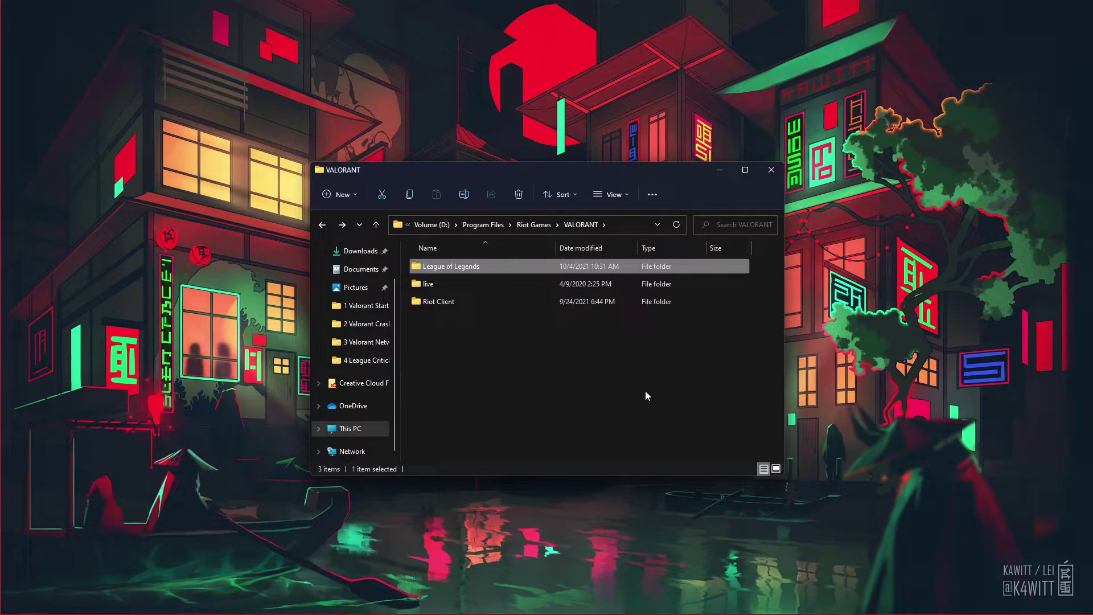
key(Return)
Select the Config and DATA folders together and delete them, leaving the Game folder selected
text(g)
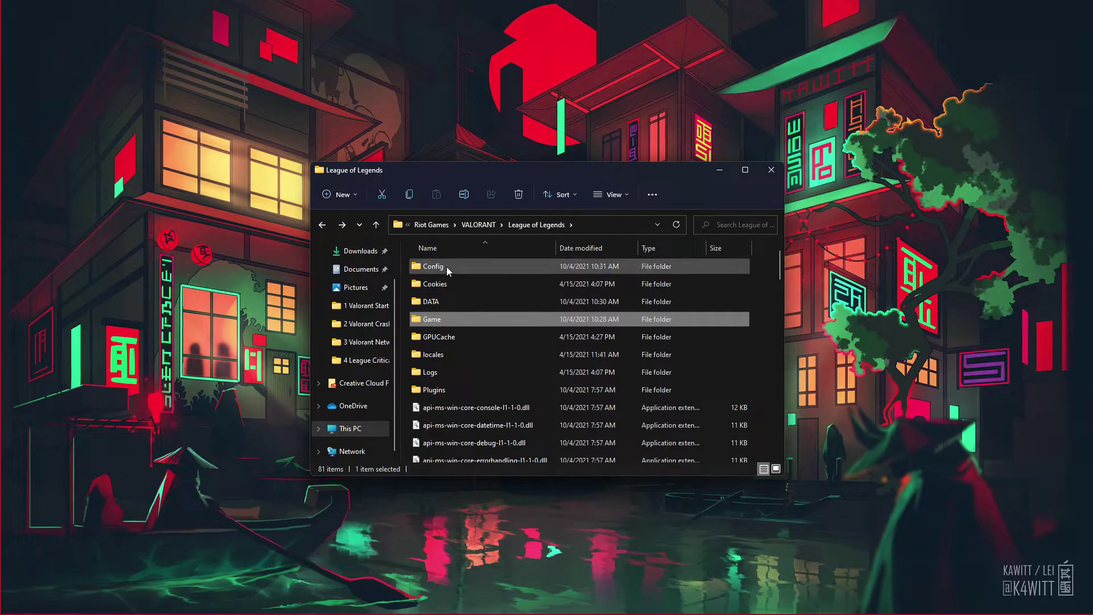
click(446, 268)
ctrl+click(442, 303)
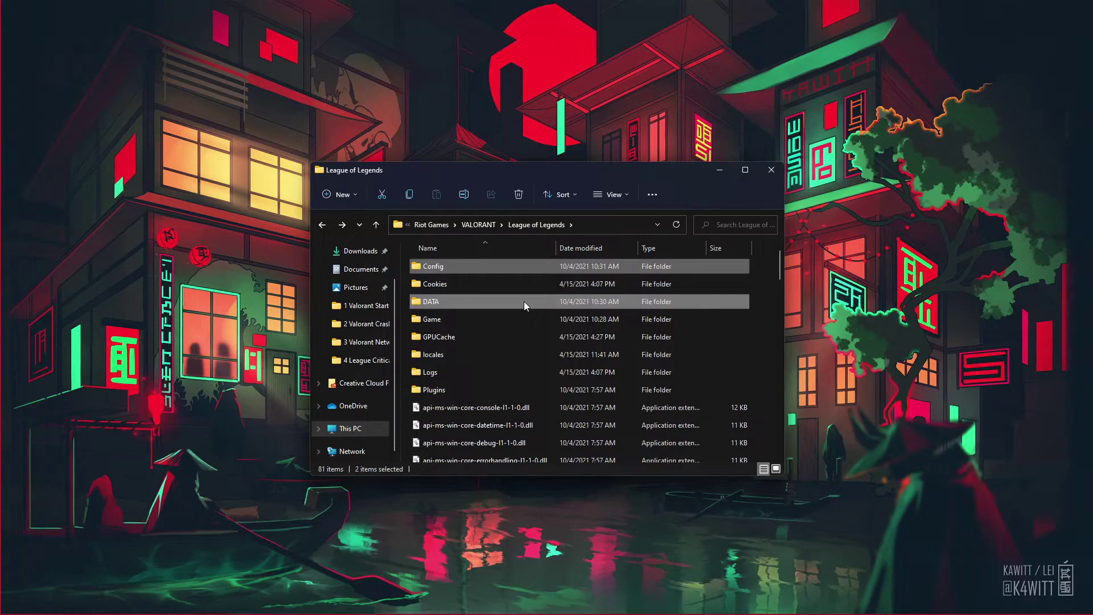
right_click(525, 302)
click(607, 315)
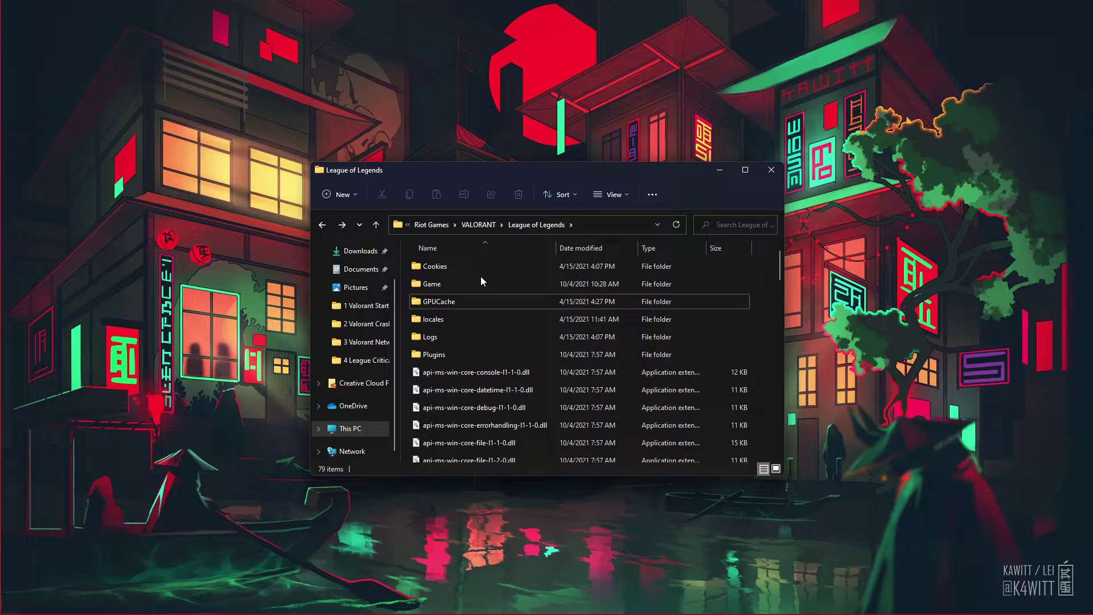
click(443, 283)
In the Game folder, tick 'Run this program as an administrator' on League of Legends' Compatibility properties
double_click(443, 283)
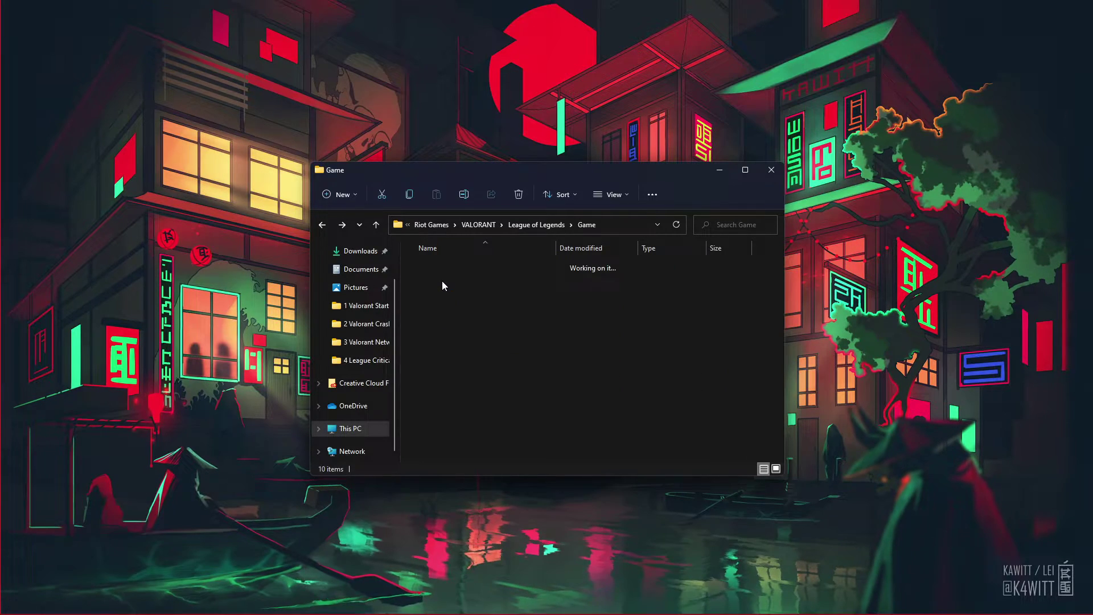
click(506, 370)
right_click(505, 367)
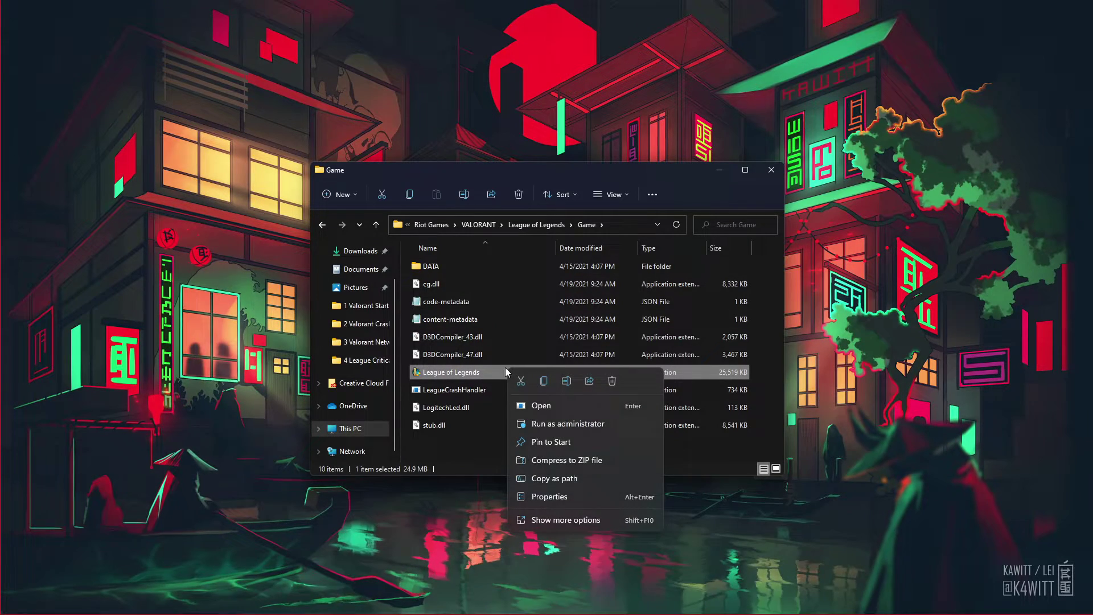
click(534, 502)
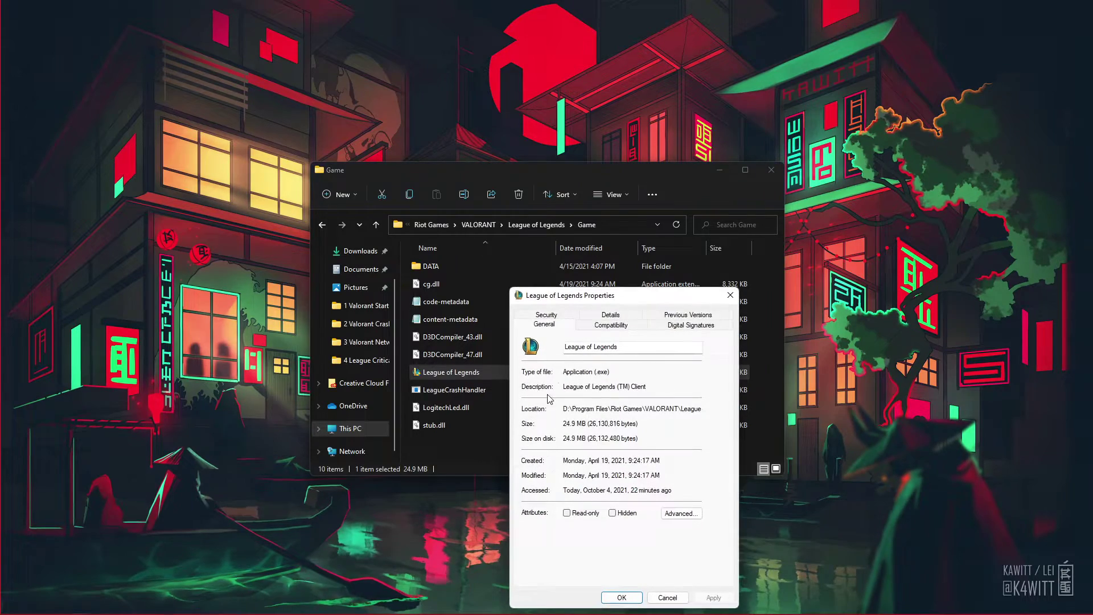
drag(606, 302, 540, 177)
click(537, 208)
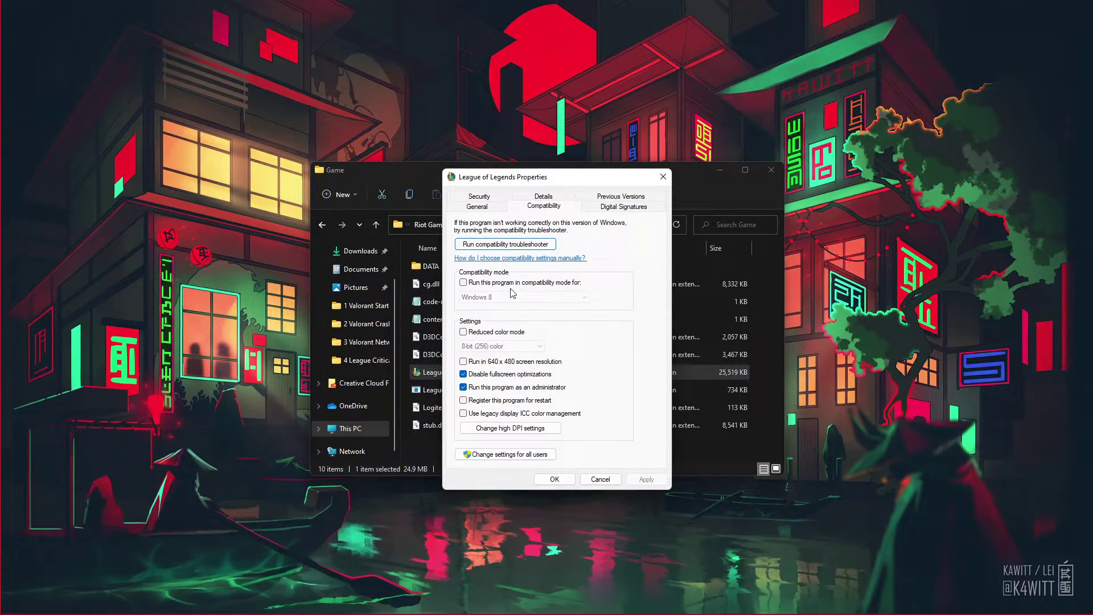
click(463, 388)
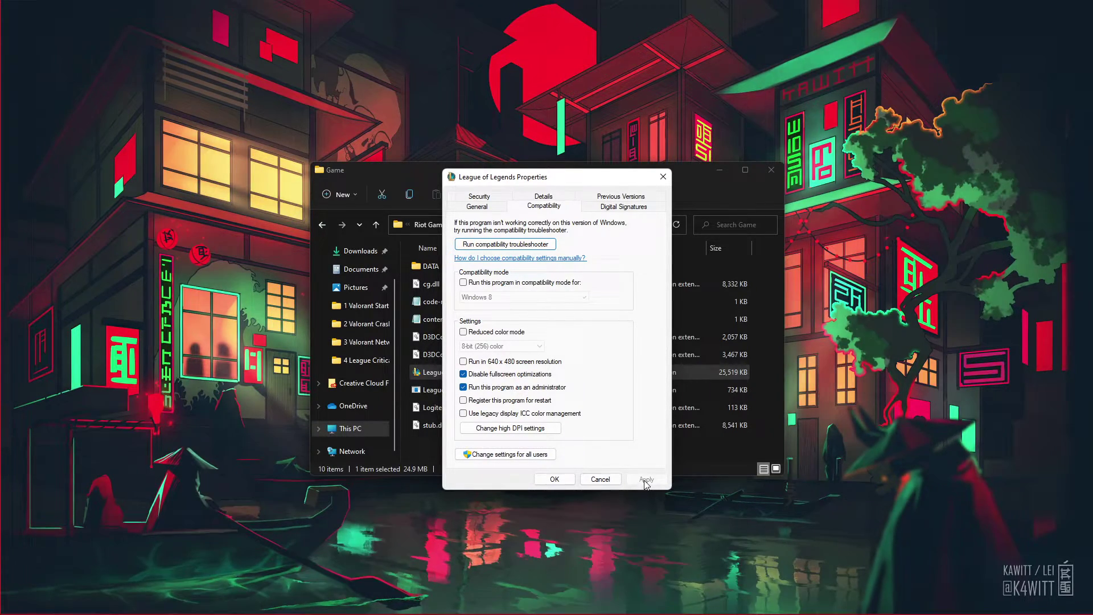
click(566, 482)
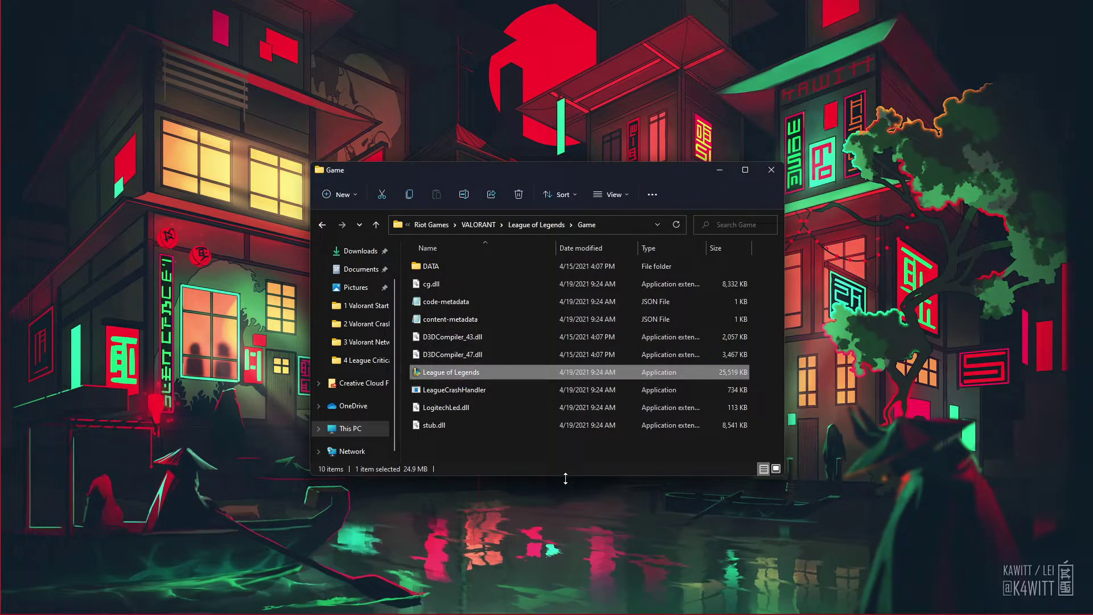
click(581, 447)
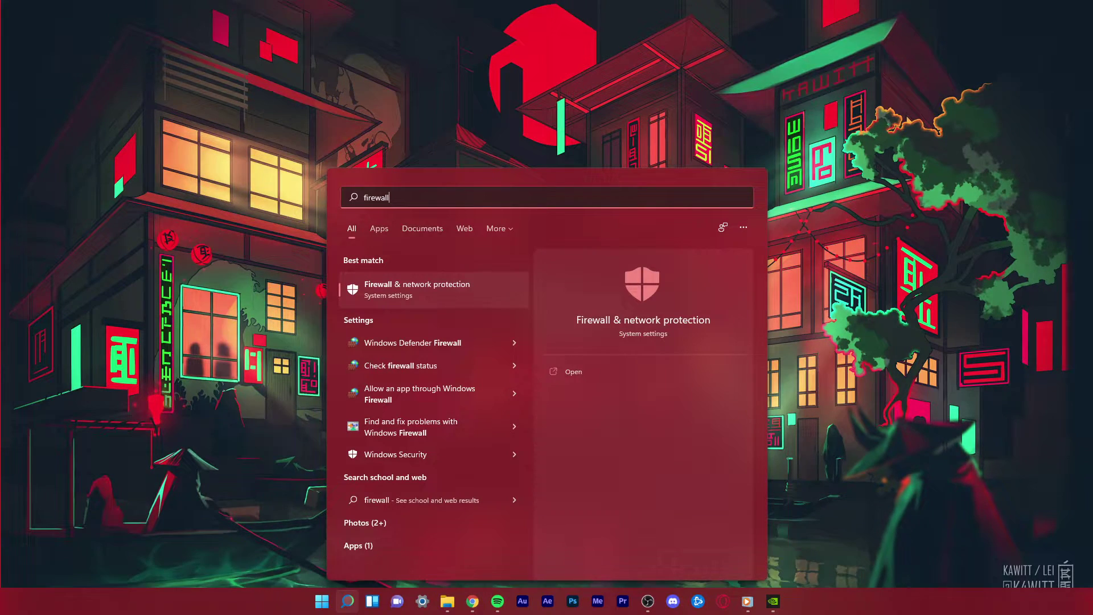
Open Firewall & network protection from the 'firewall' search result in Windows Security
key(Return)
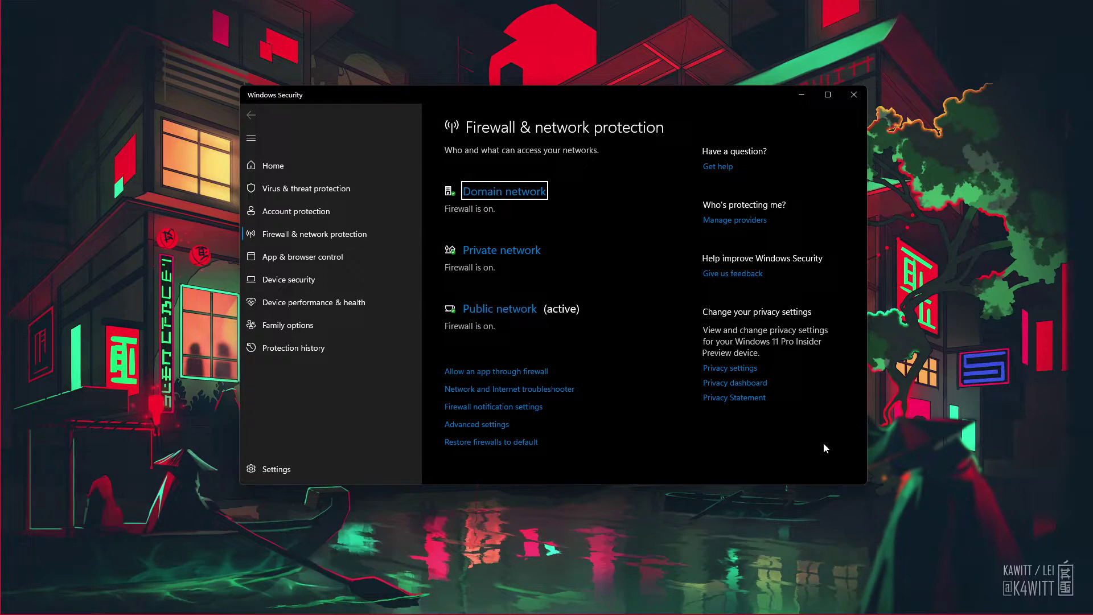
click(714, 443)
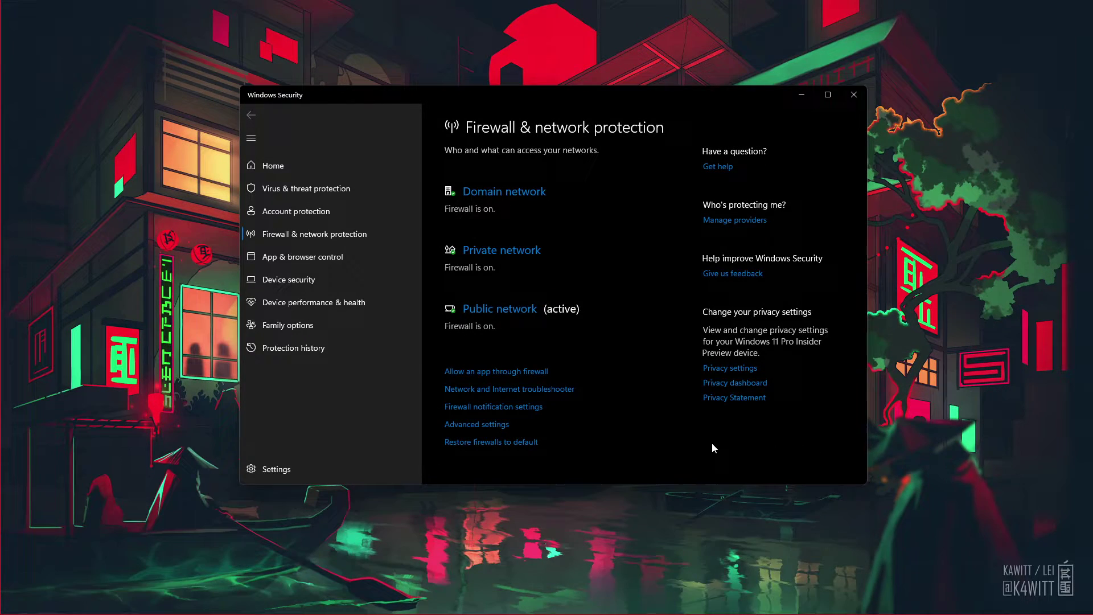
Open the firewall's allowed apps, enable Change settings, and untick League of Legends (TM) Client
click(481, 373)
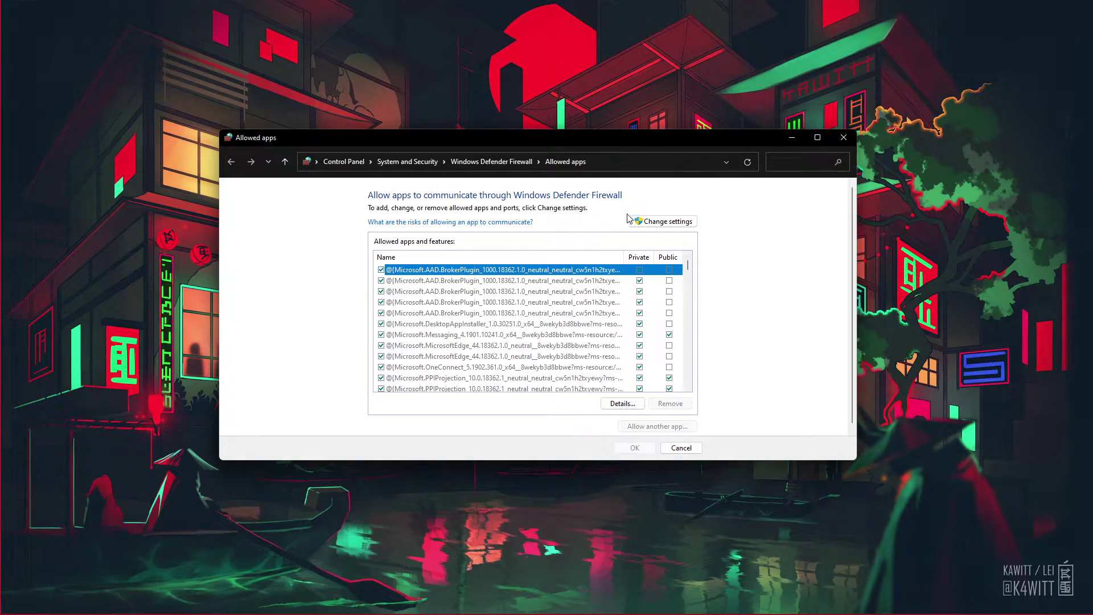
click(661, 222)
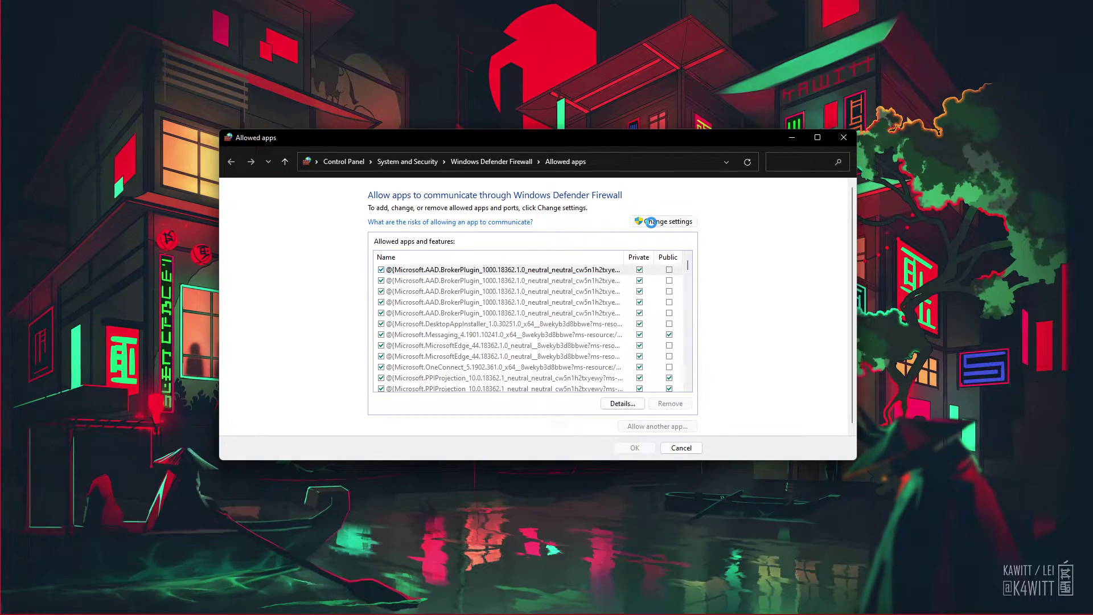
click(466, 313)
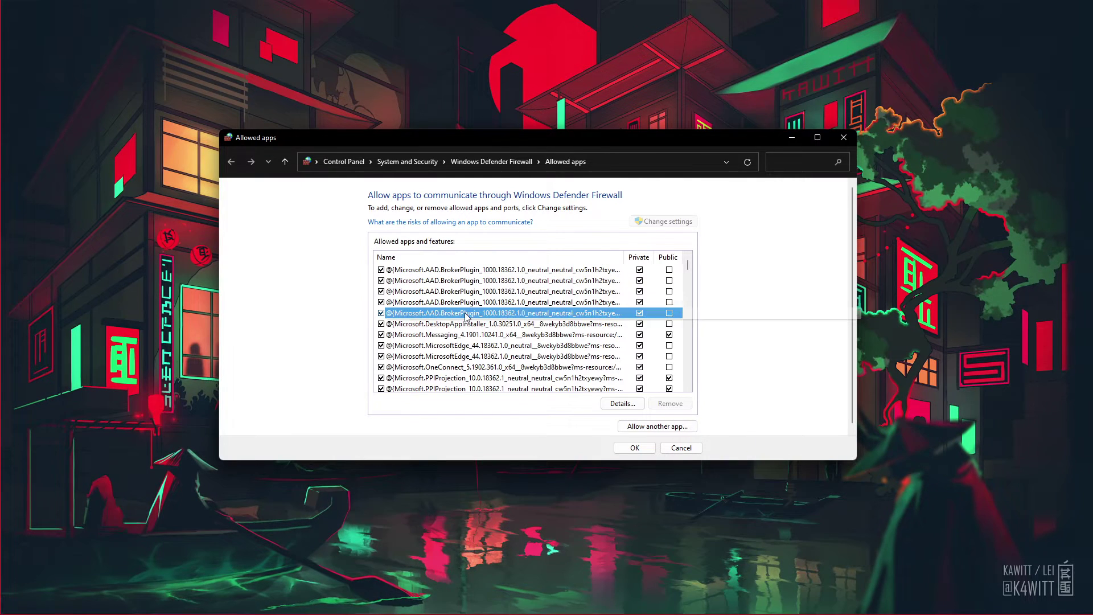
text(le)
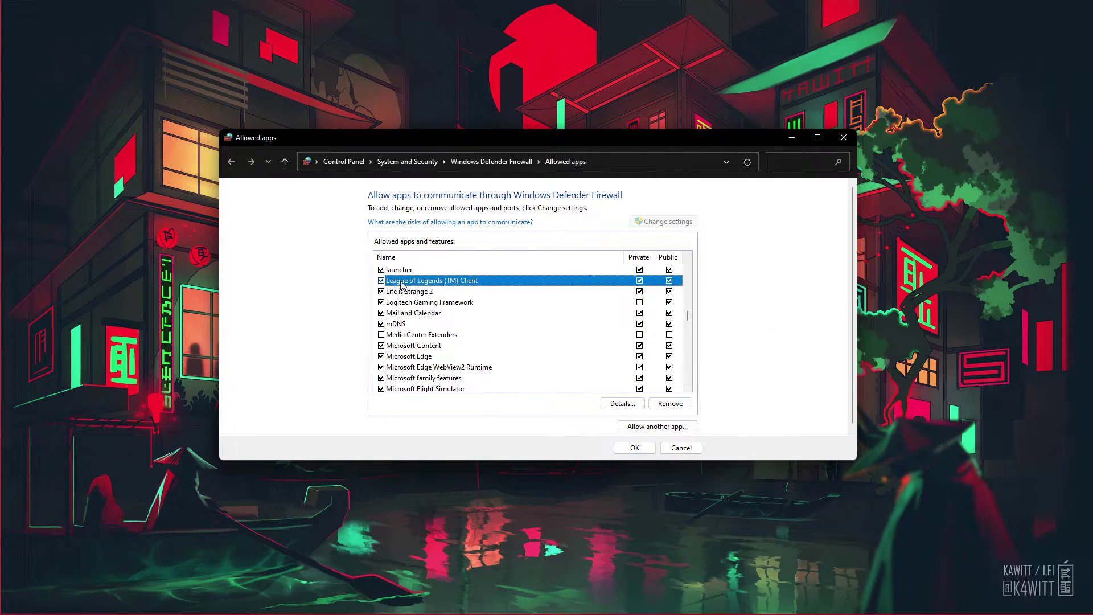
click(382, 281)
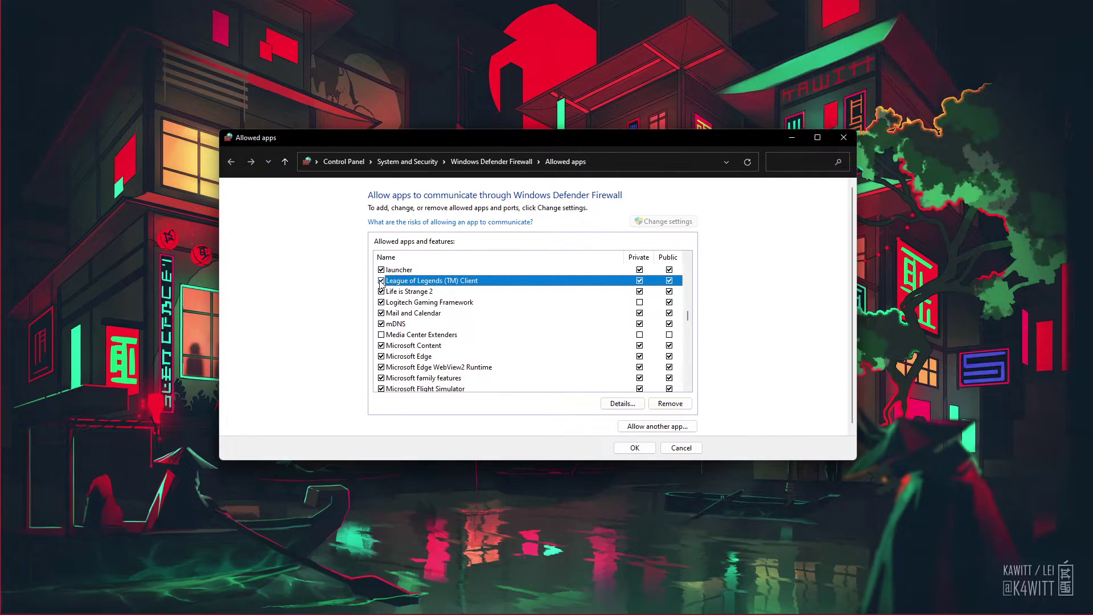
Via Allow another app, browse to D:\Program Files\Riot Games\VALORANT\League of Legends\Game
click(643, 428)
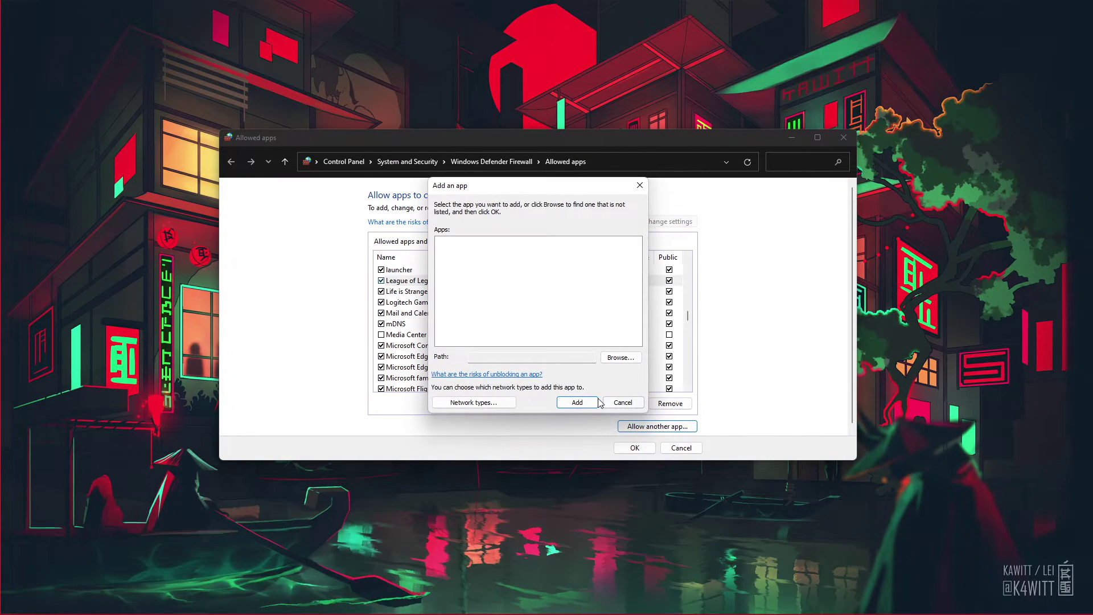
click(620, 357)
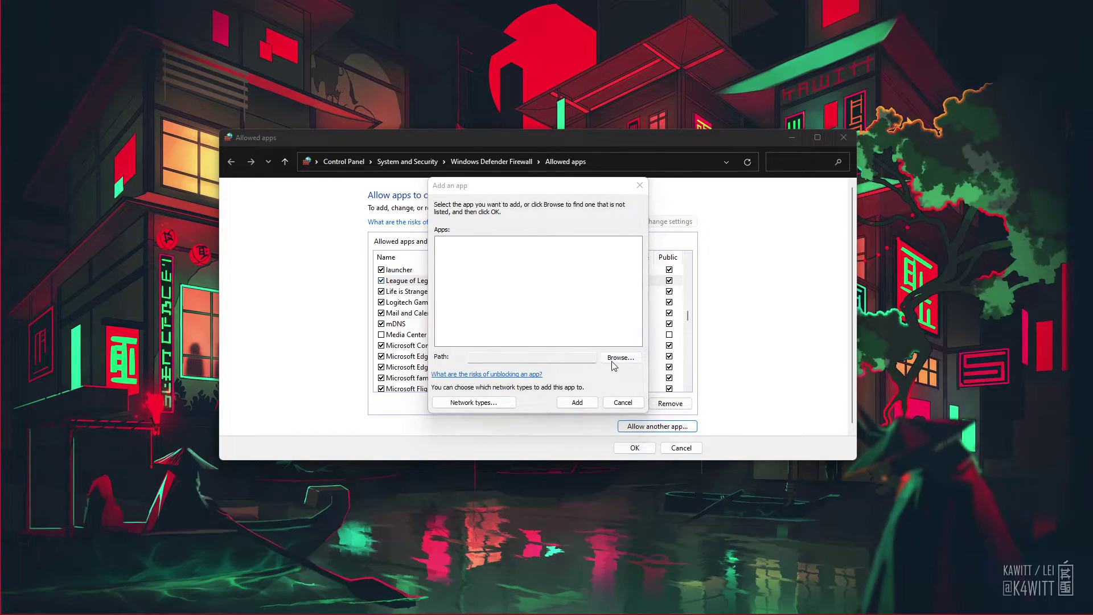
drag(436, 165, 379, 160)
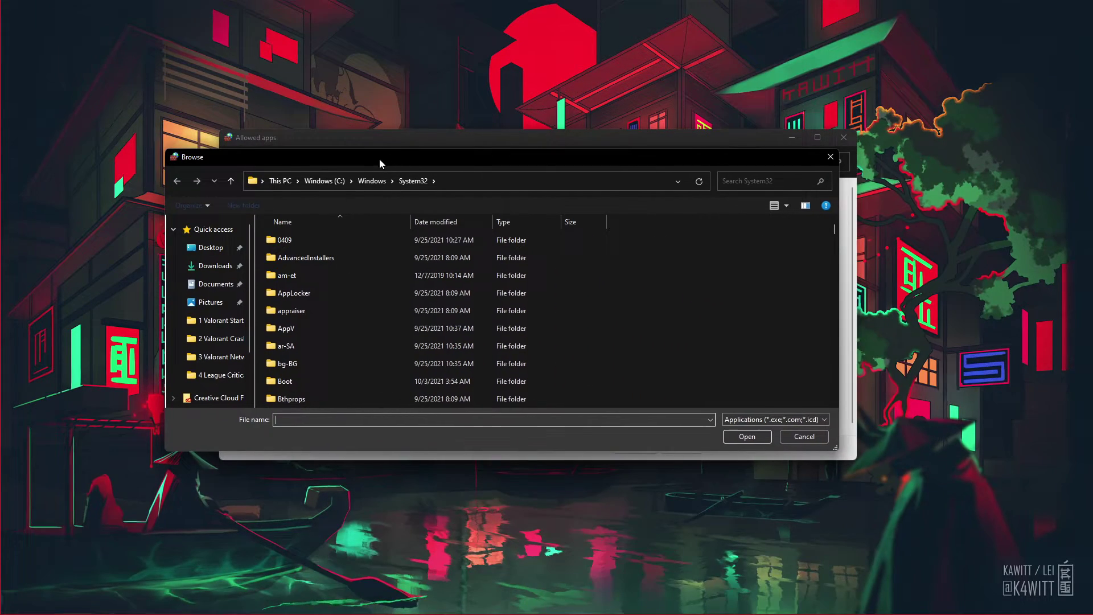
click(282, 181)
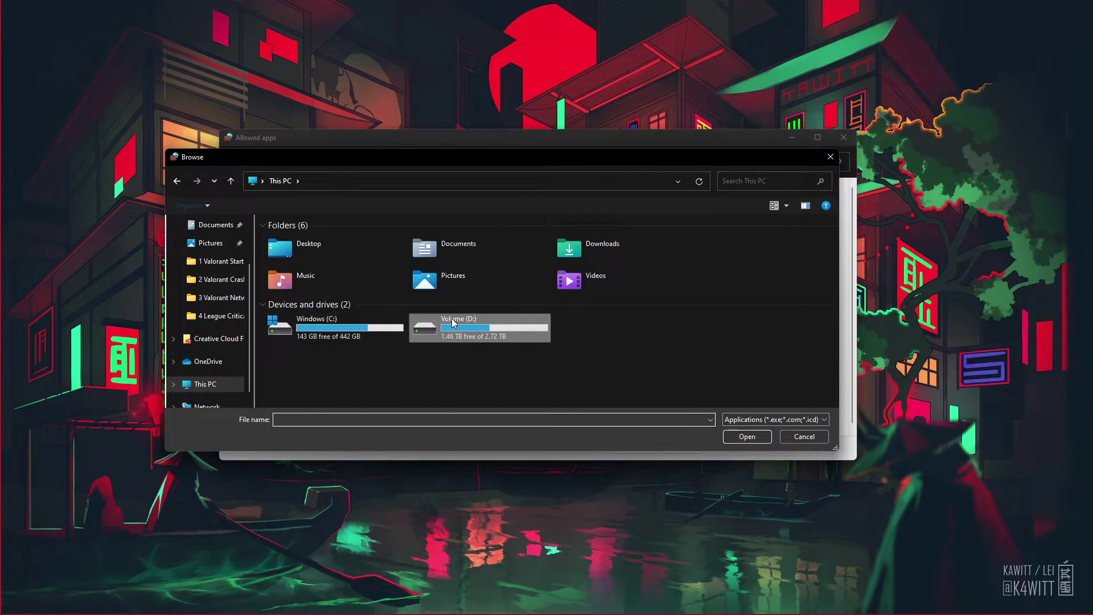
double_click(443, 316)
double_click(353, 295)
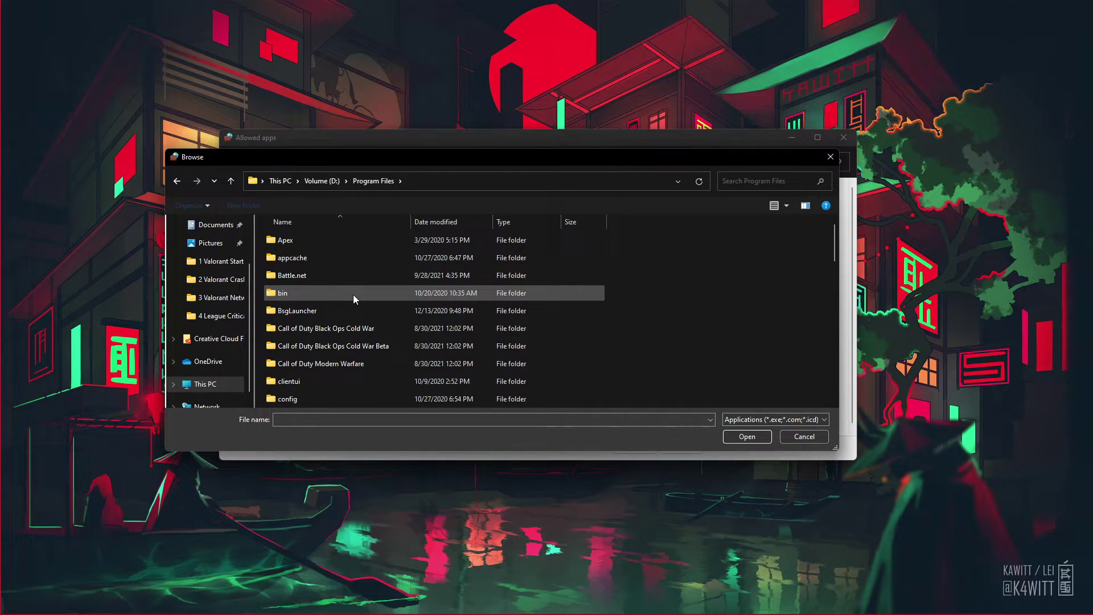
scroll(354, 295, down, 1)
scroll(353, 298, down, 5)
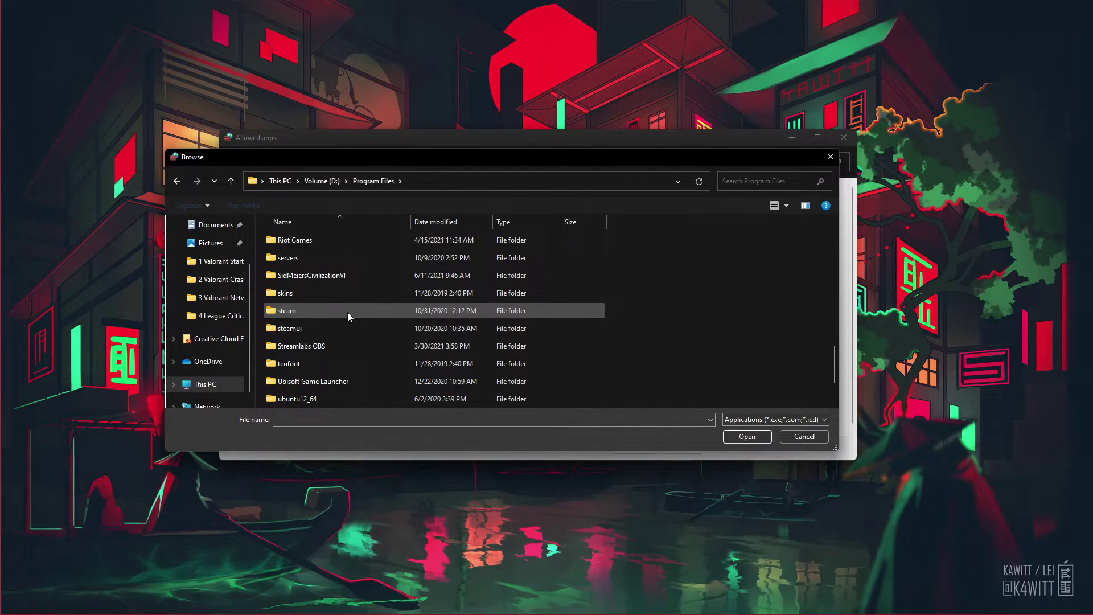
double_click(329, 240)
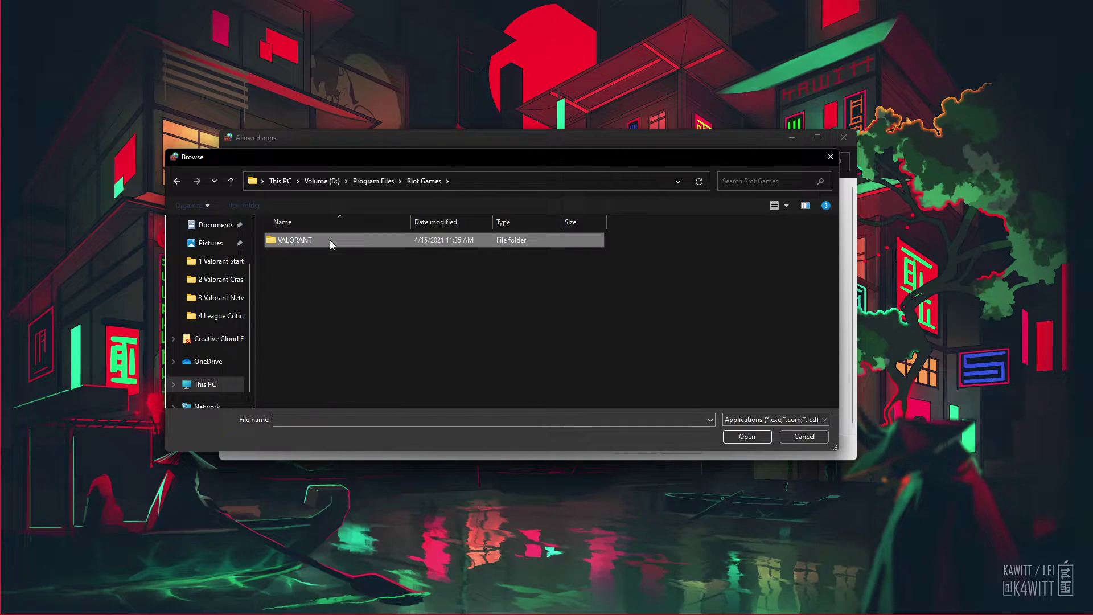
double_click(329, 240)
double_click(329, 241)
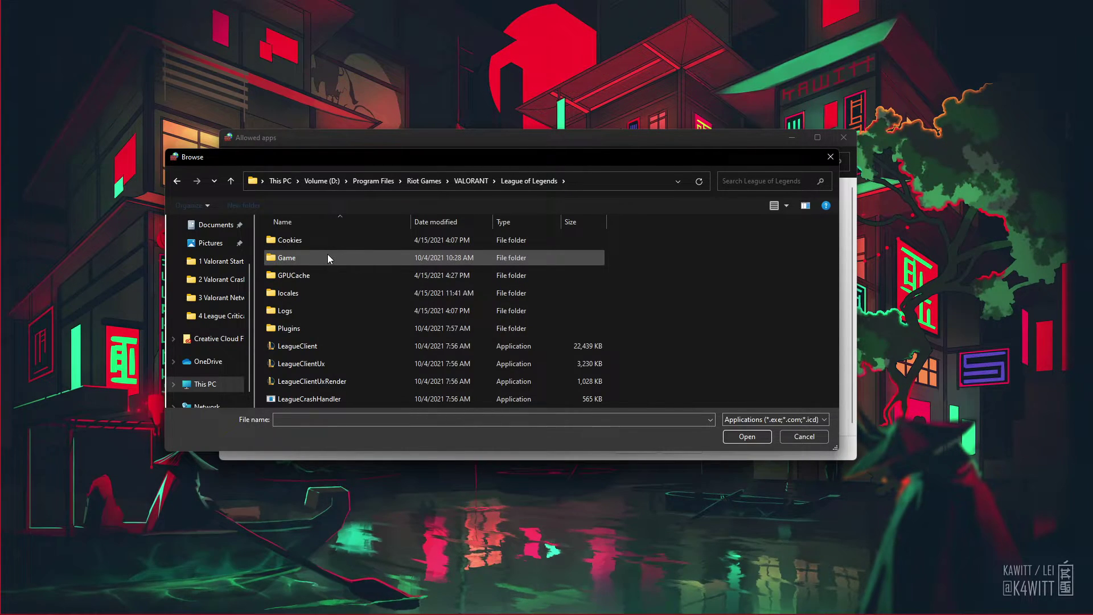
double_click(327, 258)
Choose the League of Legends program and add it to the firewall's allowed apps
click(331, 259)
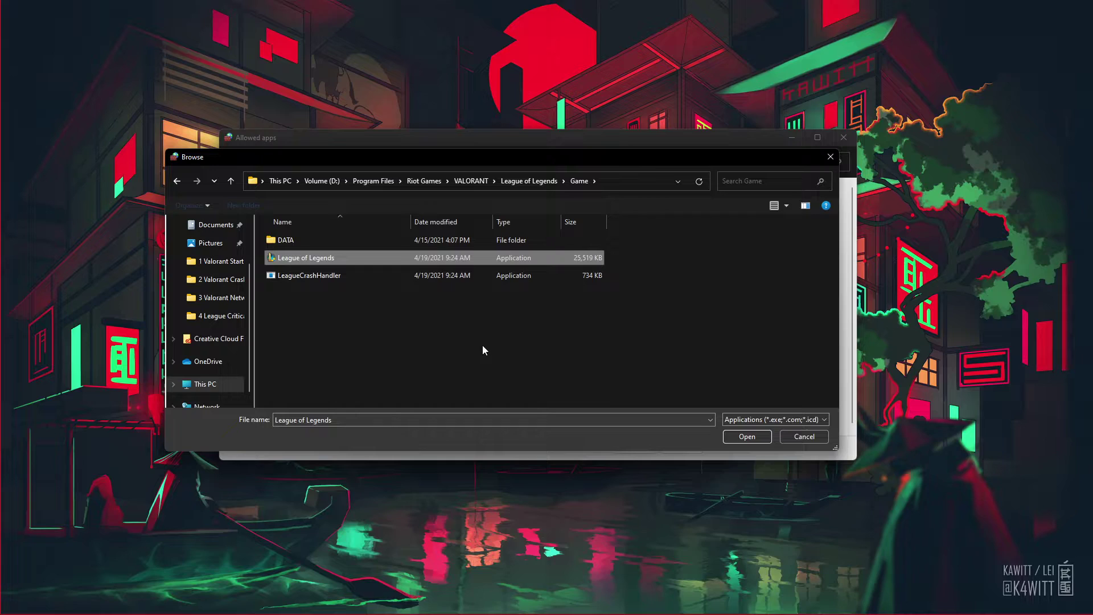
click(750, 441)
click(595, 402)
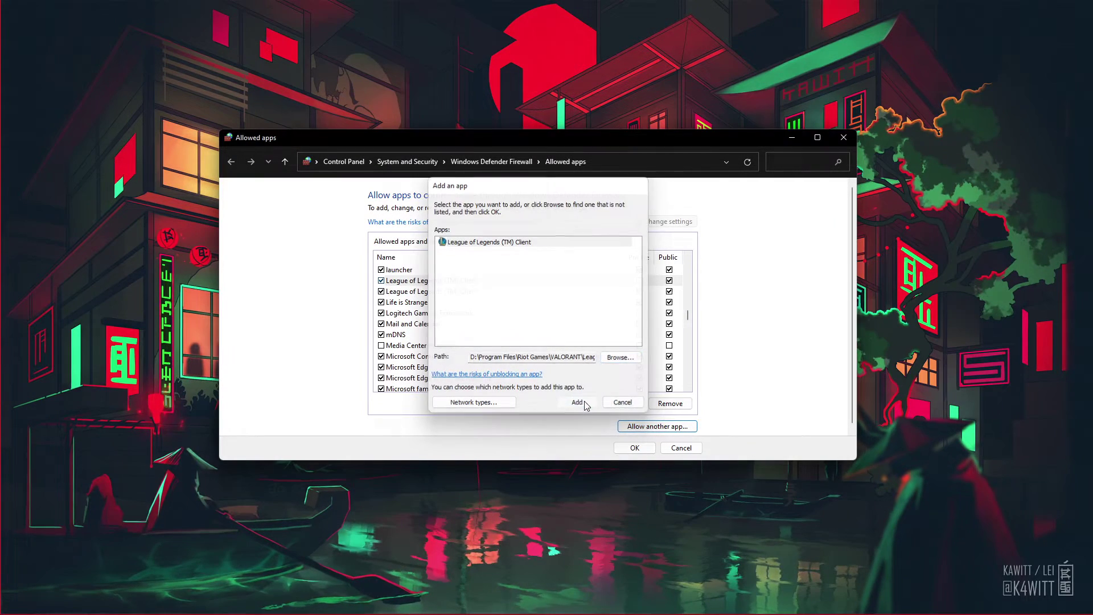
click(397, 282)
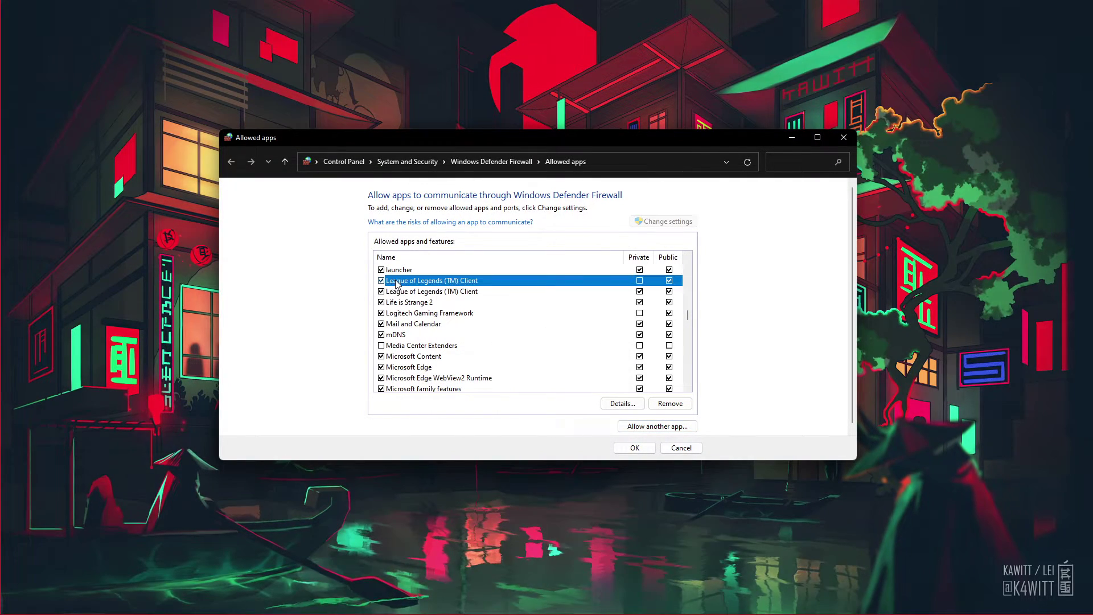
click(401, 291)
Check for driver updates in GeForce Experience, confirming Game Ready Driver 510.10 is current
click(402, 283)
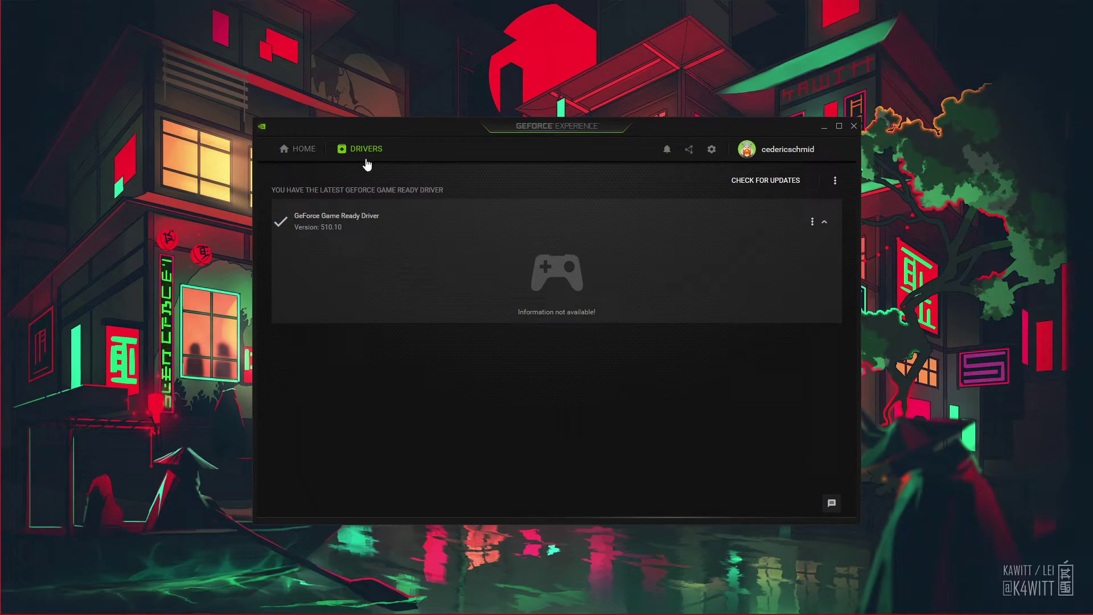
click(743, 182)
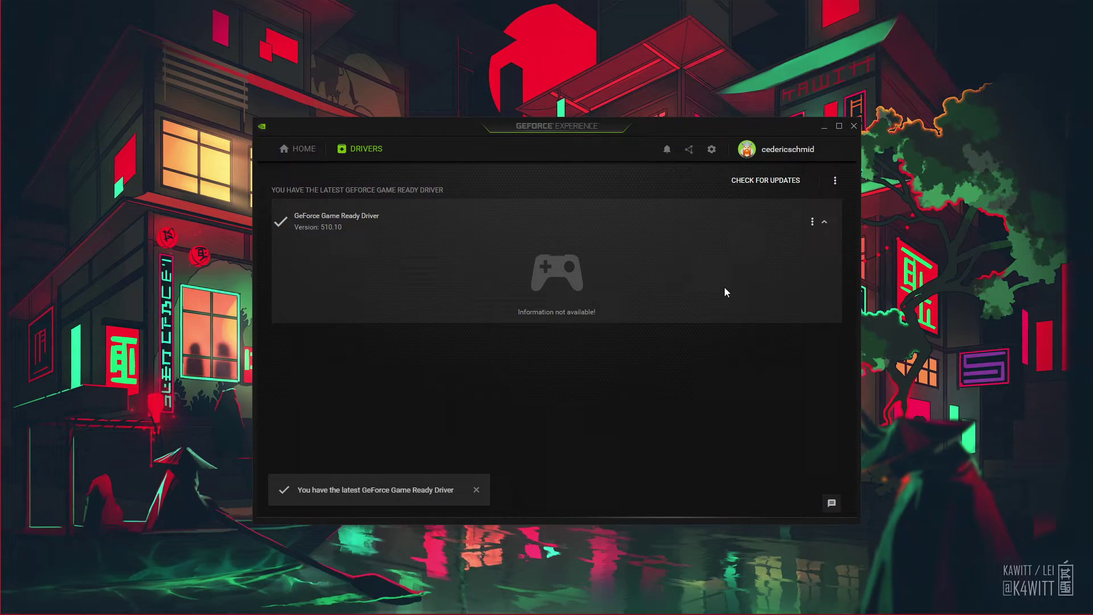
click(813, 222)
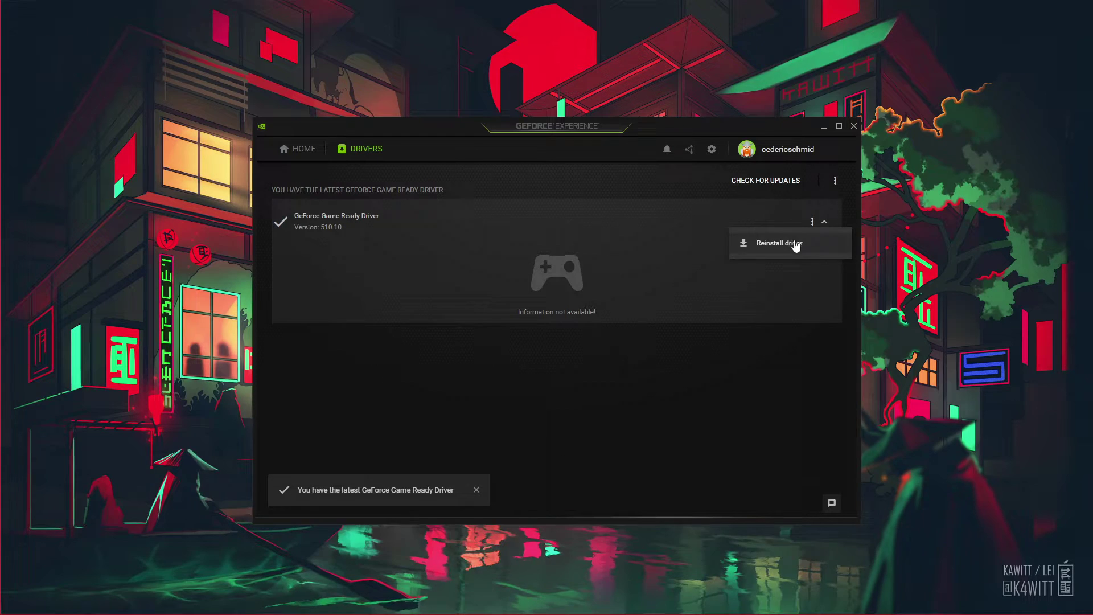
click(787, 213)
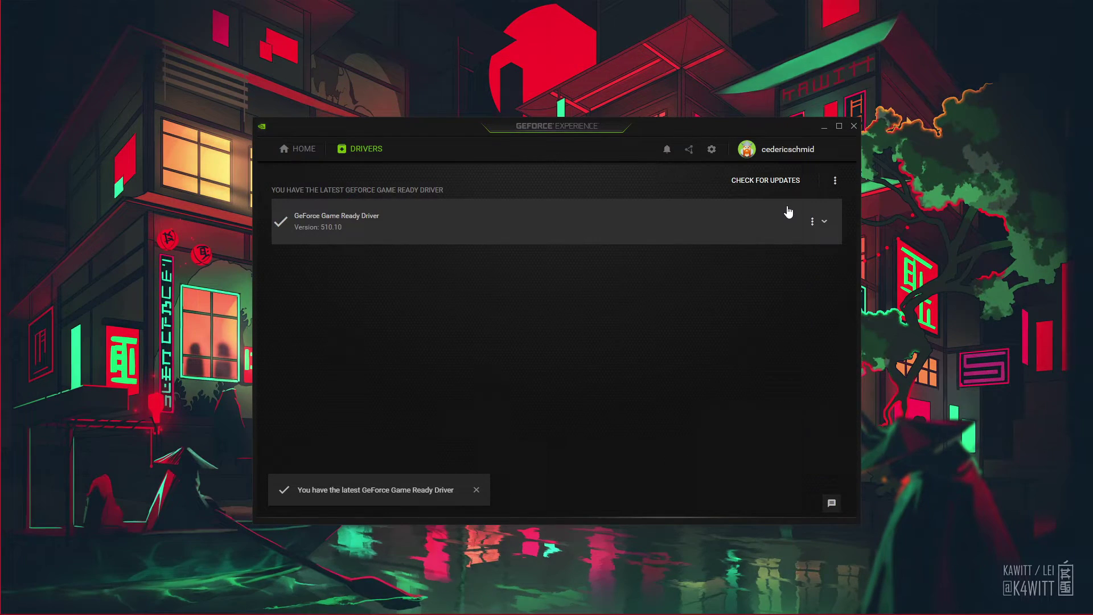
Close GeForce Experience, open Windows Update via the 'upda' search, and check for updates
click(852, 131)
key(super)
text(upda)
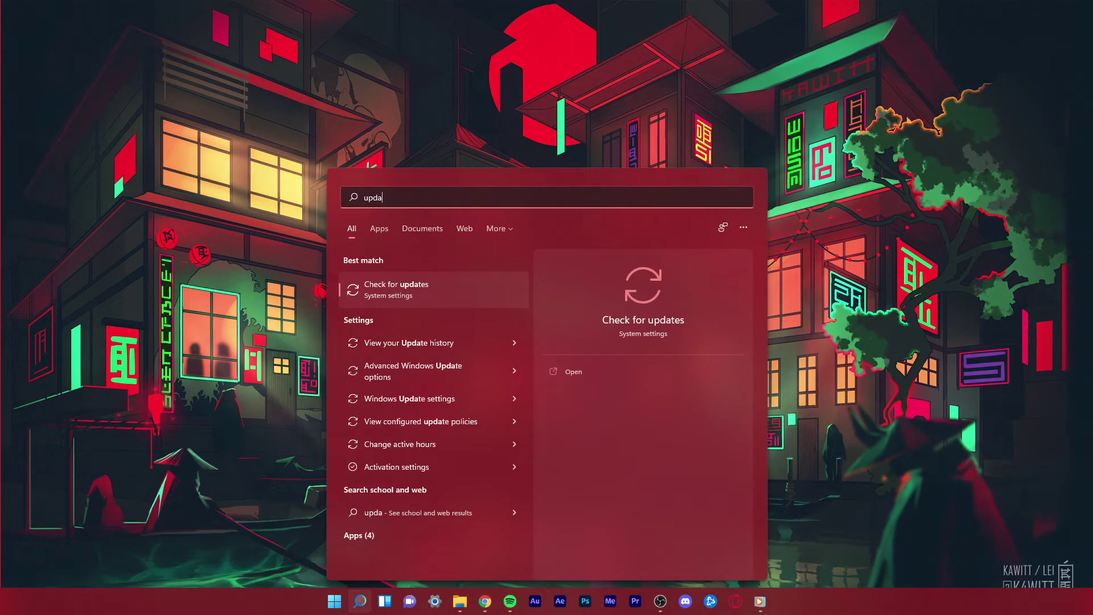
key(Return)
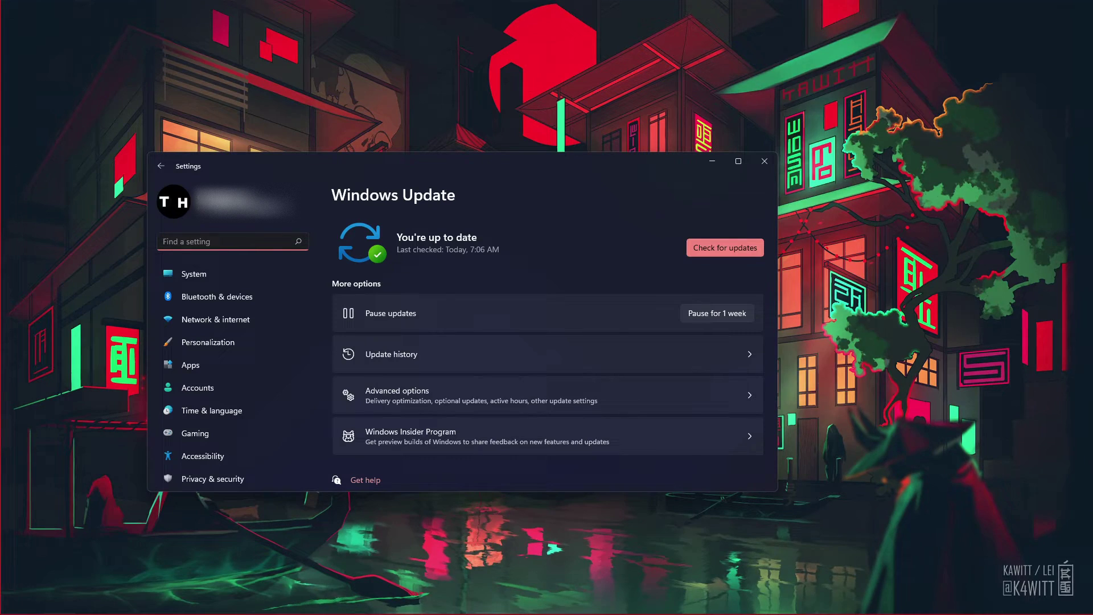
click(732, 248)
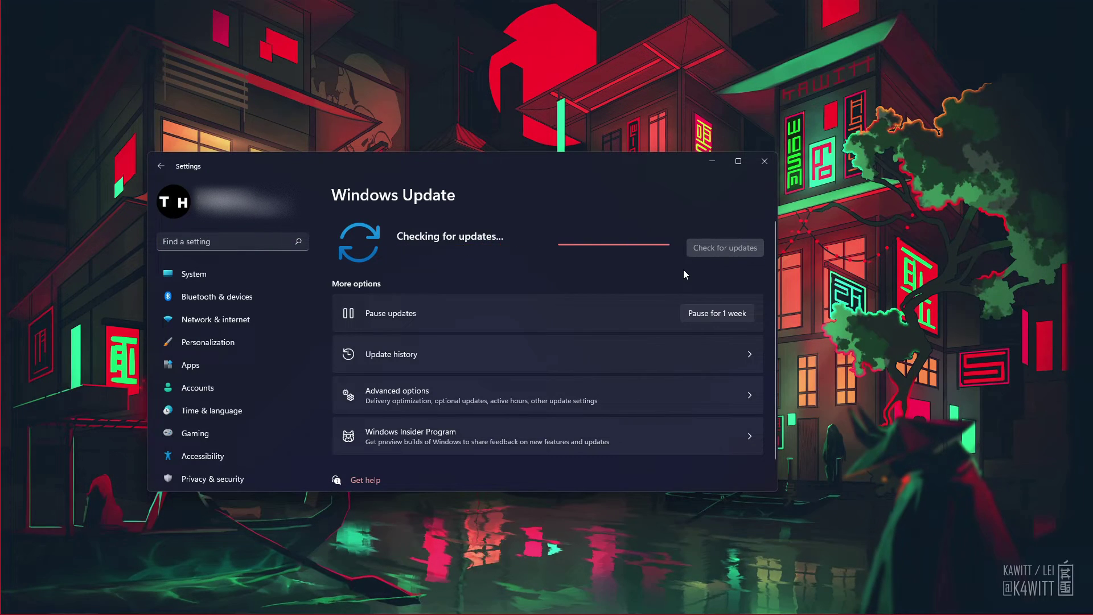